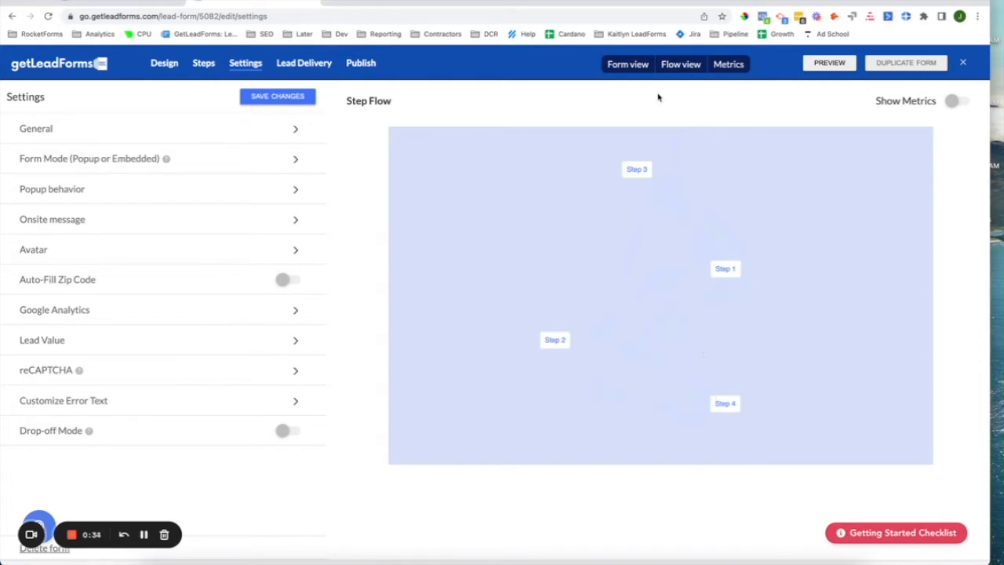
# Try moving Step 1 to the third position in the list of steps, check the flow view, and move it back to first.
pyautogui.click(634, 65)
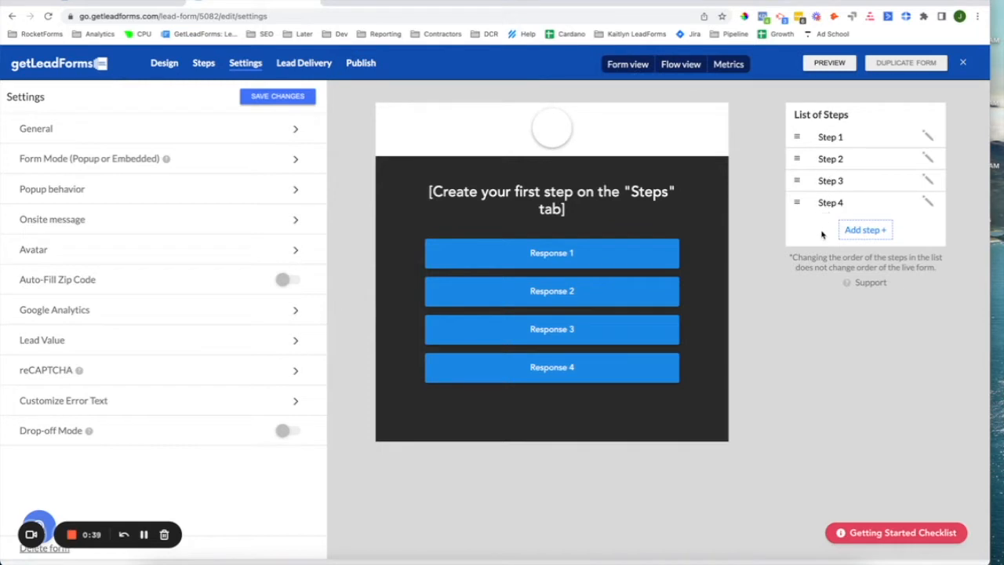
pyautogui.moveTo(825, 137); pyautogui.dragTo(797, 179)
pyautogui.click(684, 67)
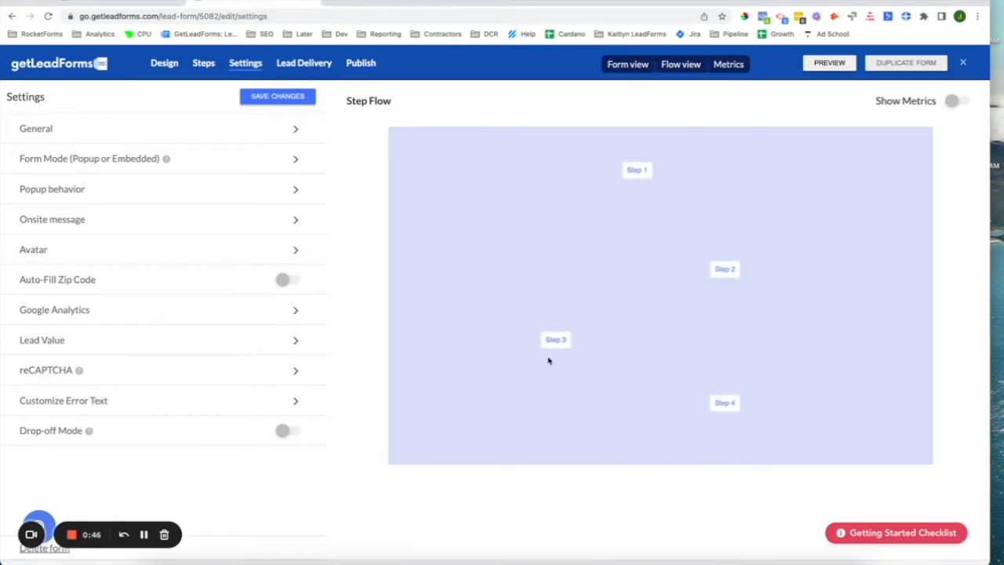
pyautogui.click(627, 66)
pyautogui.moveTo(799, 181); pyautogui.dragTo(797, 140)
# Open Step 1, set the target step of Response 1 to Step 2, and save the response.
pyautogui.click(840, 138)
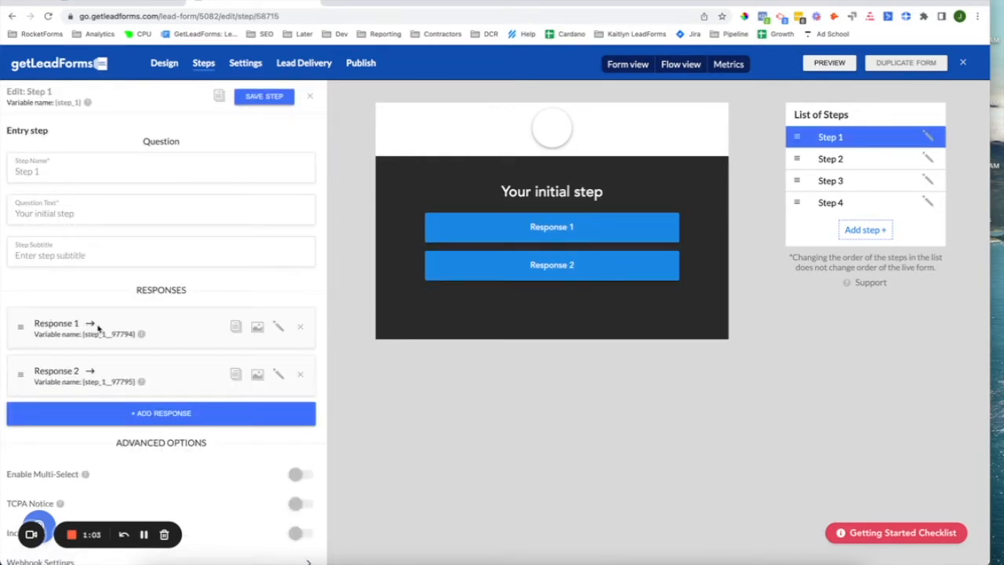
pyautogui.click(278, 326)
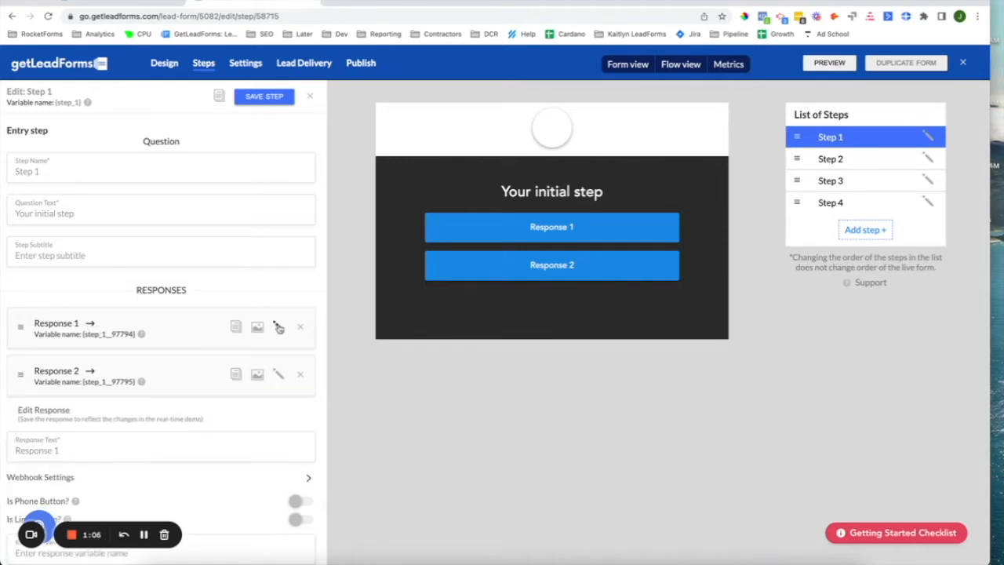
pyautogui.scroll(-5, 279, 327)
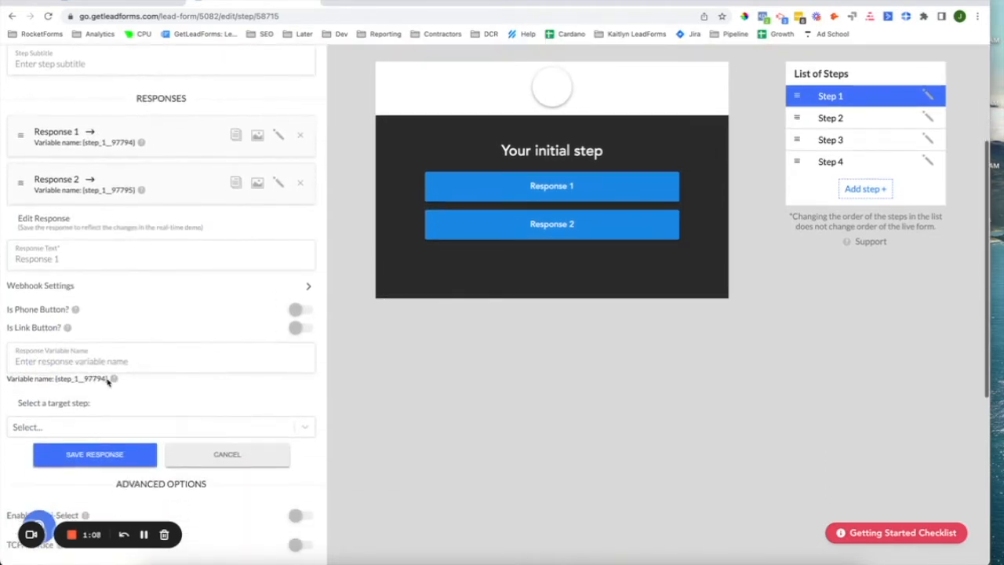
pyautogui.click(42, 429)
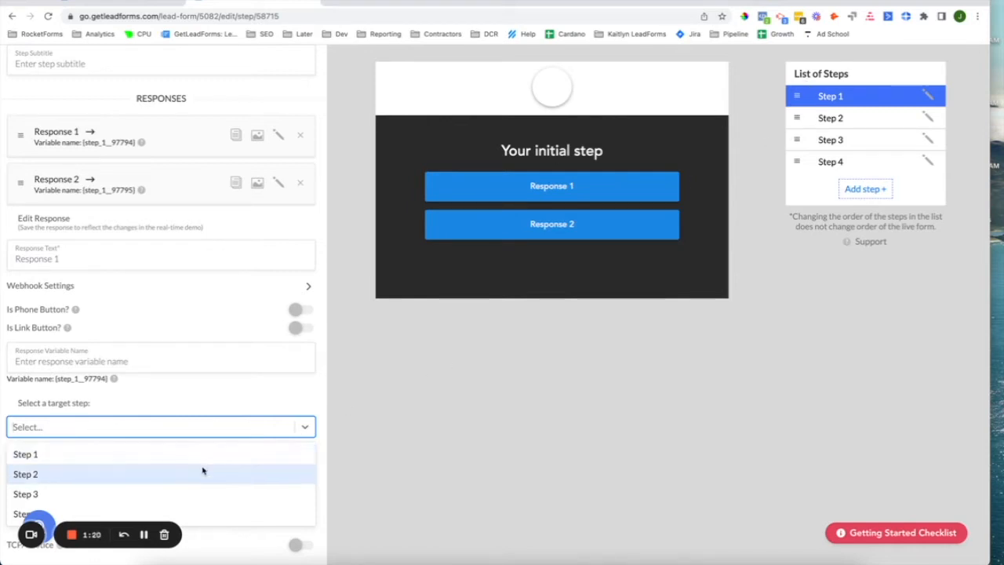
pyautogui.click(28, 479)
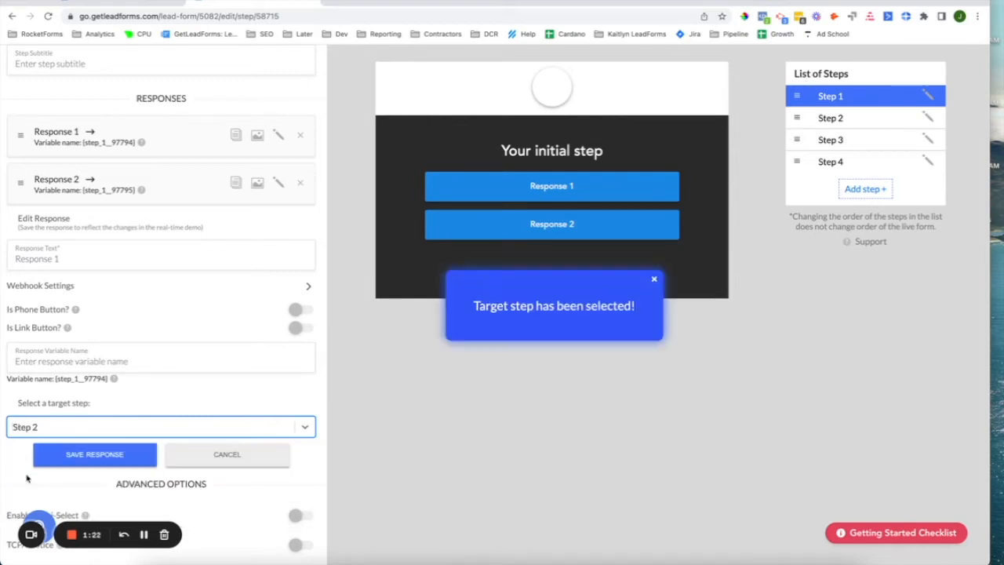
pyautogui.click(98, 455)
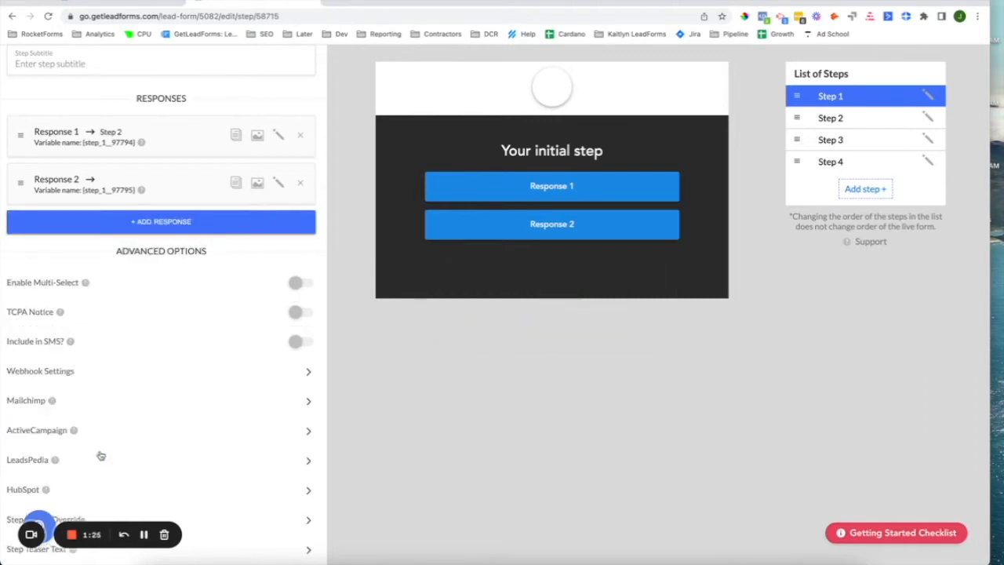
# Set the target step of Step 1's Response 2 to Step 2, save the response and step, and show the flow view.
pyautogui.click(278, 183)
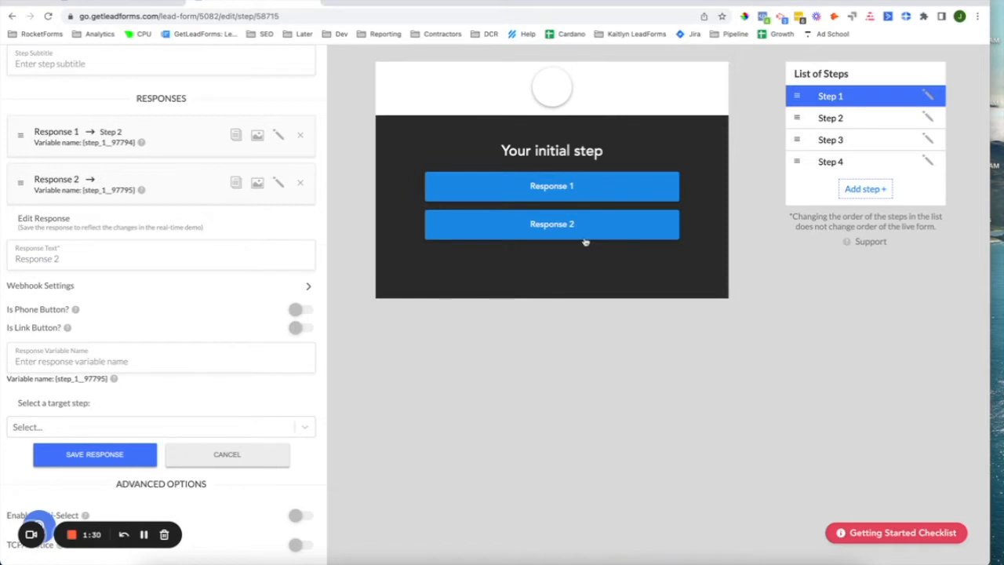
pyautogui.click(126, 427)
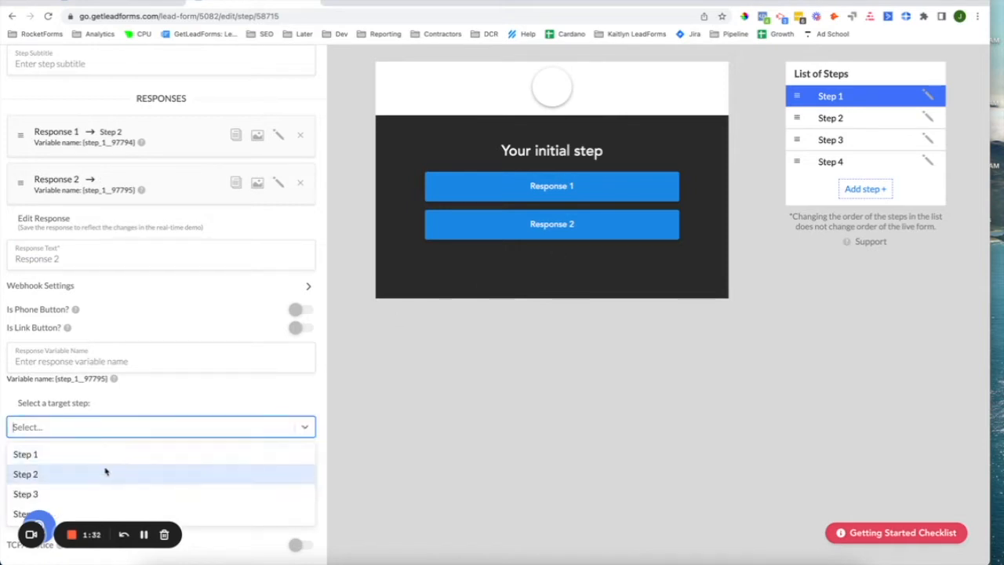
pyautogui.click(106, 473)
pyautogui.click(110, 454)
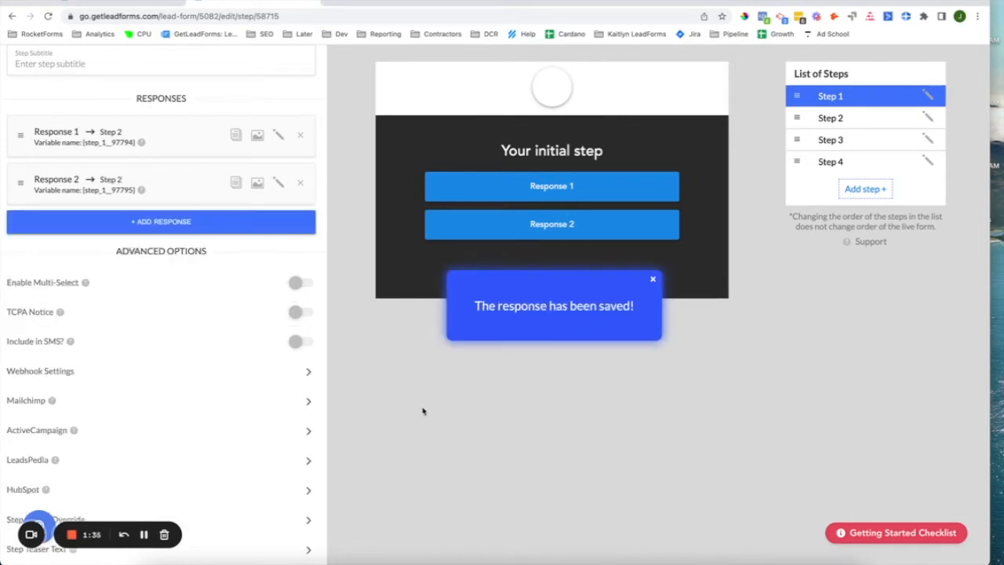
pyautogui.scroll(2, 420, 407)
pyautogui.click(272, 105)
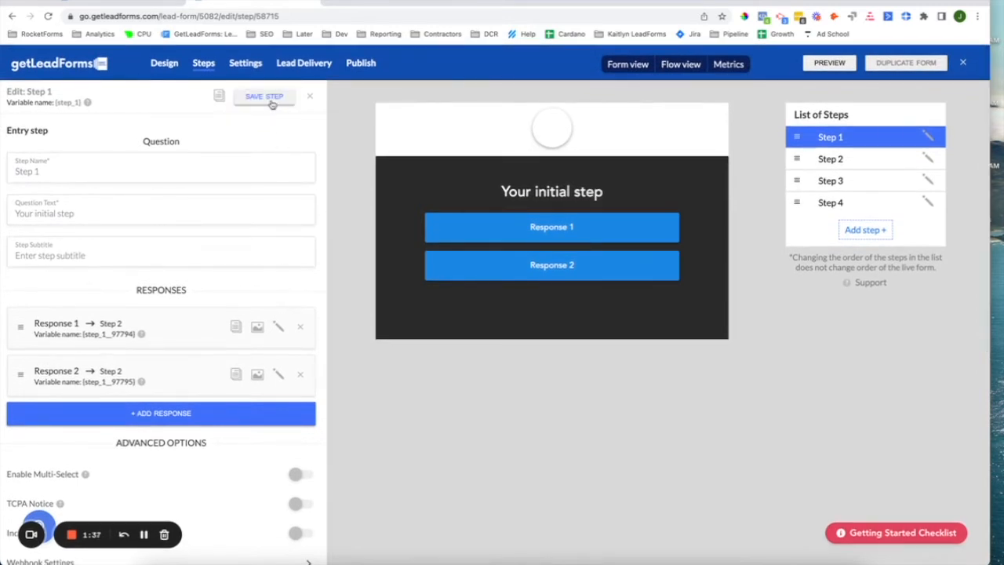
pyautogui.click(679, 66)
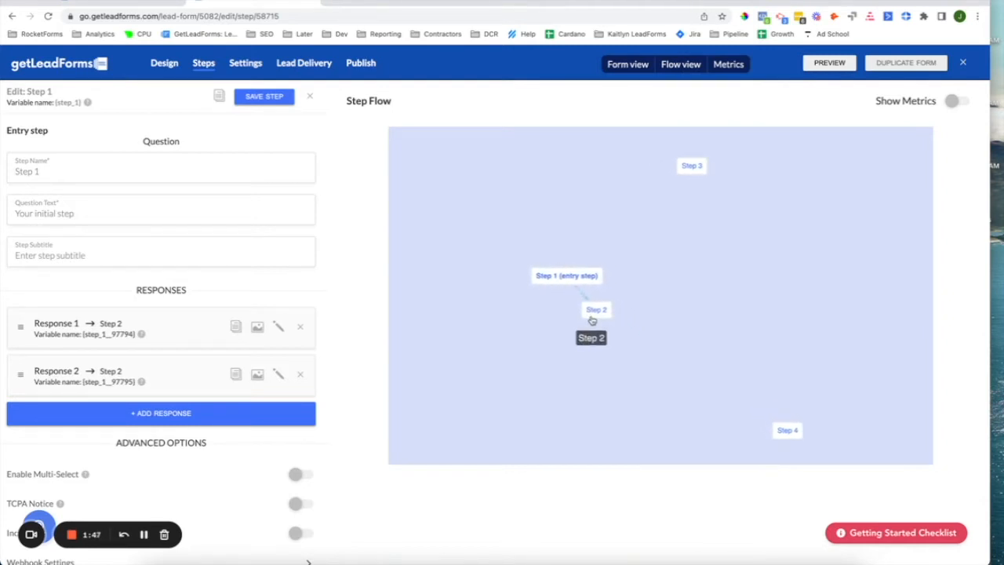
# Return to the form view, set the target of Step 2's Response 1 to Step 3, and save the response and step.
pyautogui.click(627, 65)
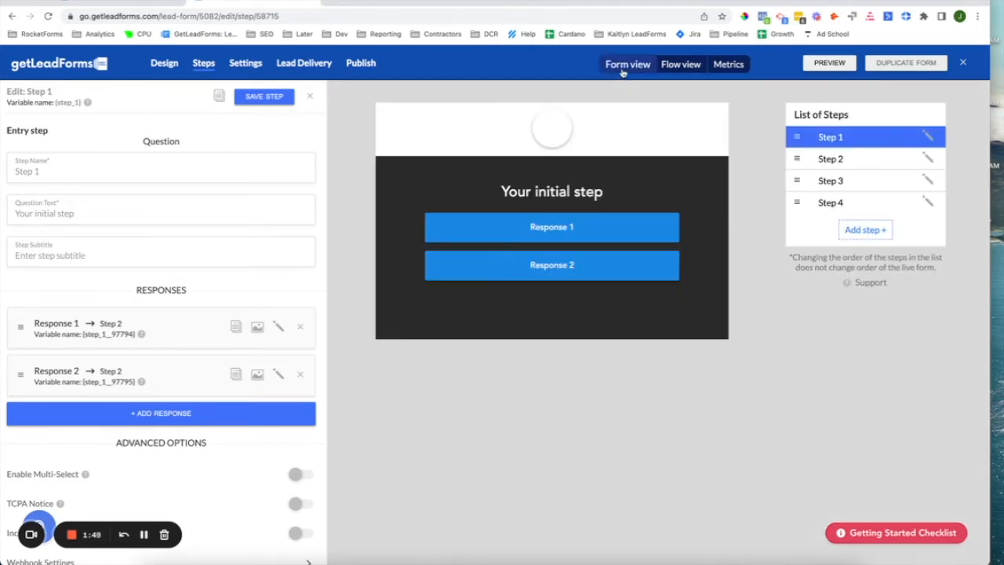
pyautogui.click(828, 160)
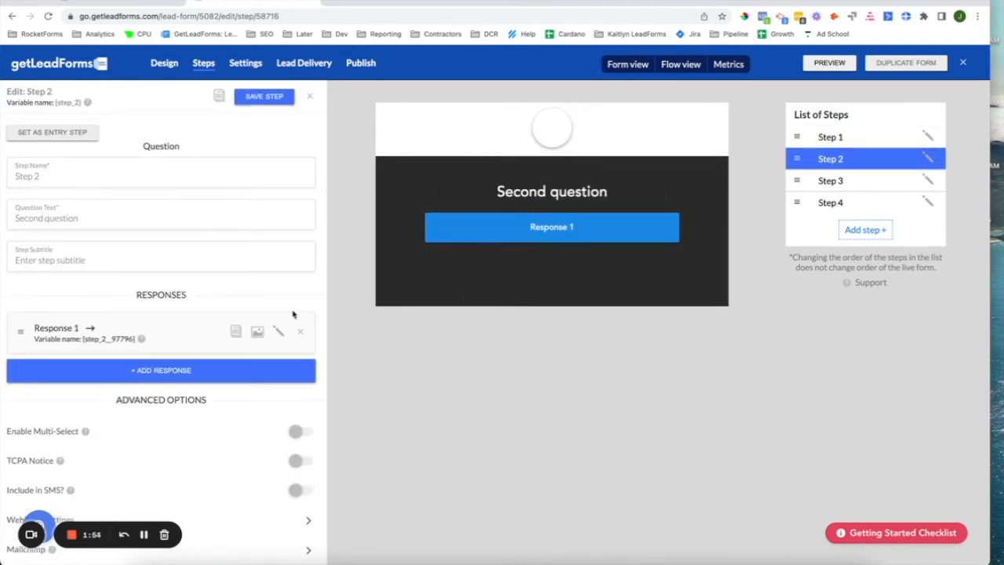
pyautogui.click(281, 334)
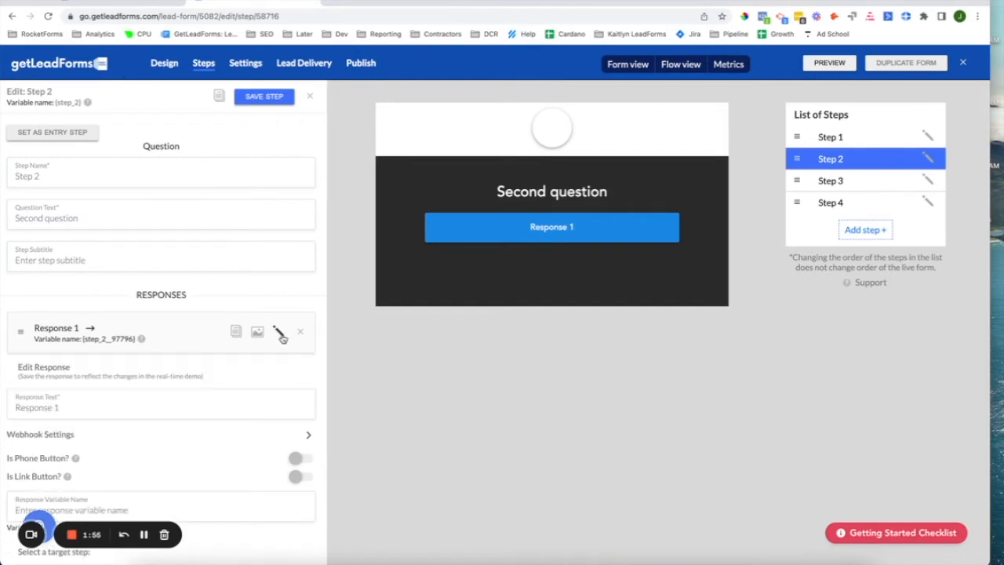
pyautogui.scroll(-3, 235, 392)
pyautogui.click(184, 455)
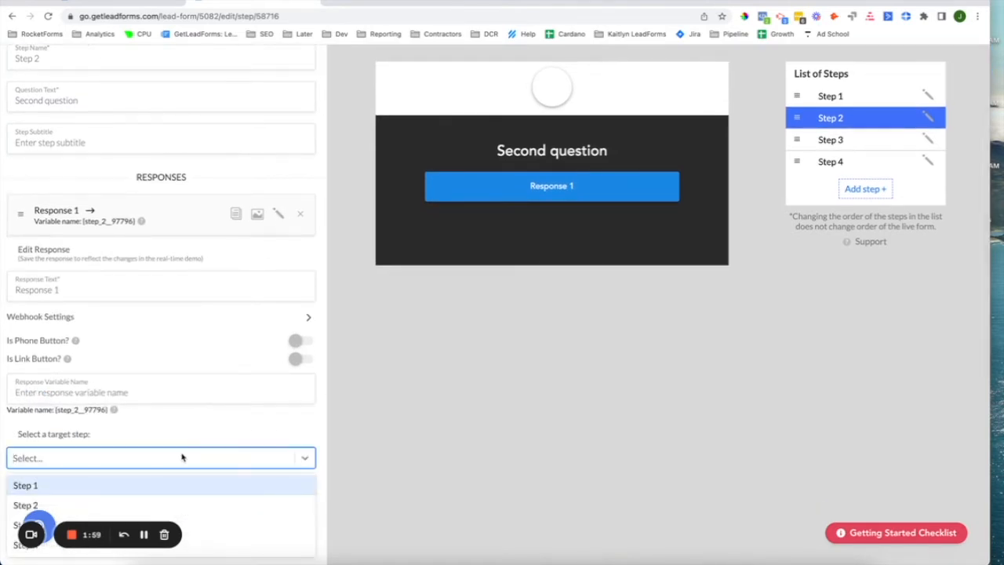
pyautogui.click(144, 483)
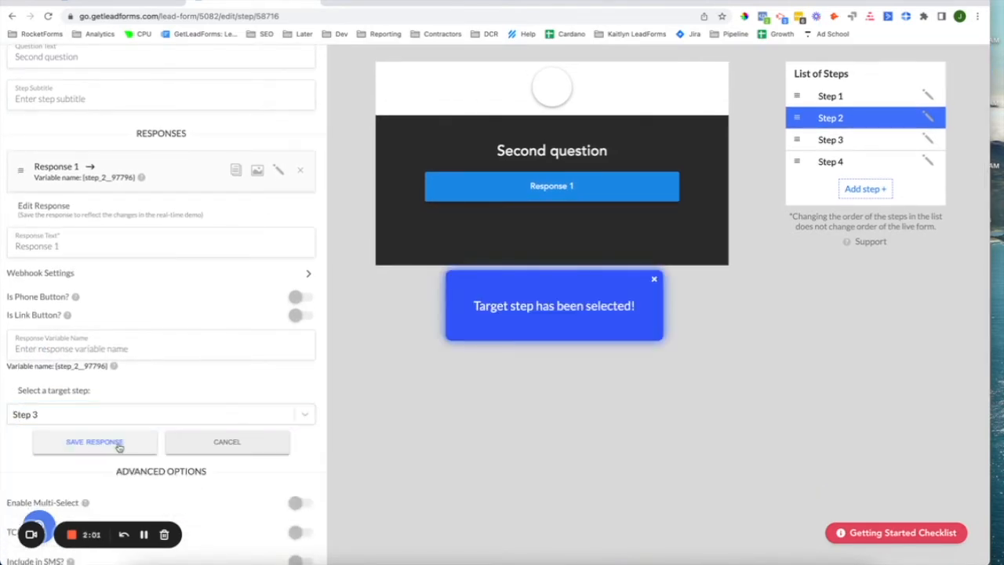
pyautogui.click(118, 442)
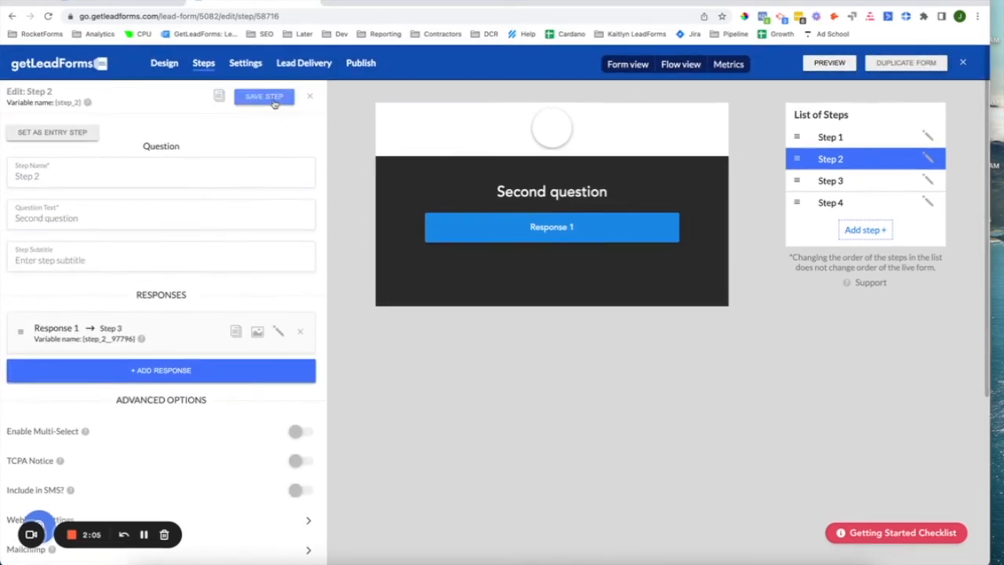
pyautogui.click(264, 96)
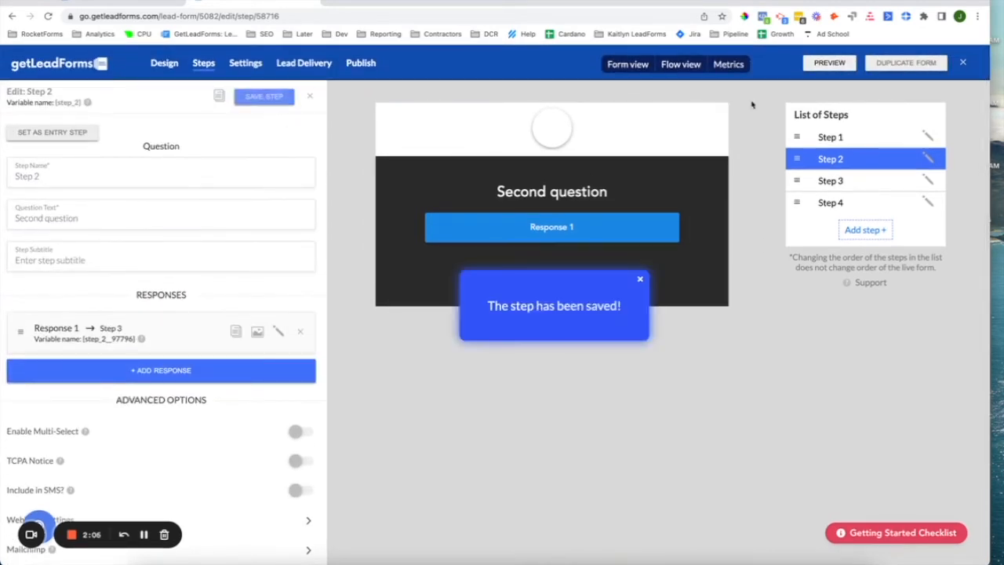
# Open Step 3, set the target step of its Response 1 to Step 3, and save the response.
pyautogui.click(835, 180)
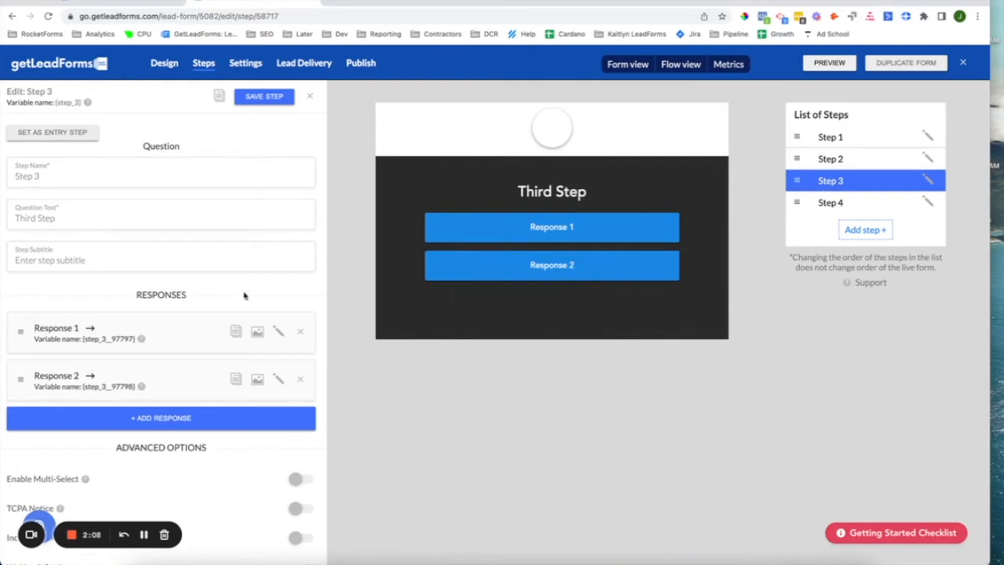
pyautogui.click(278, 331)
pyautogui.scroll(-3, 153, 463)
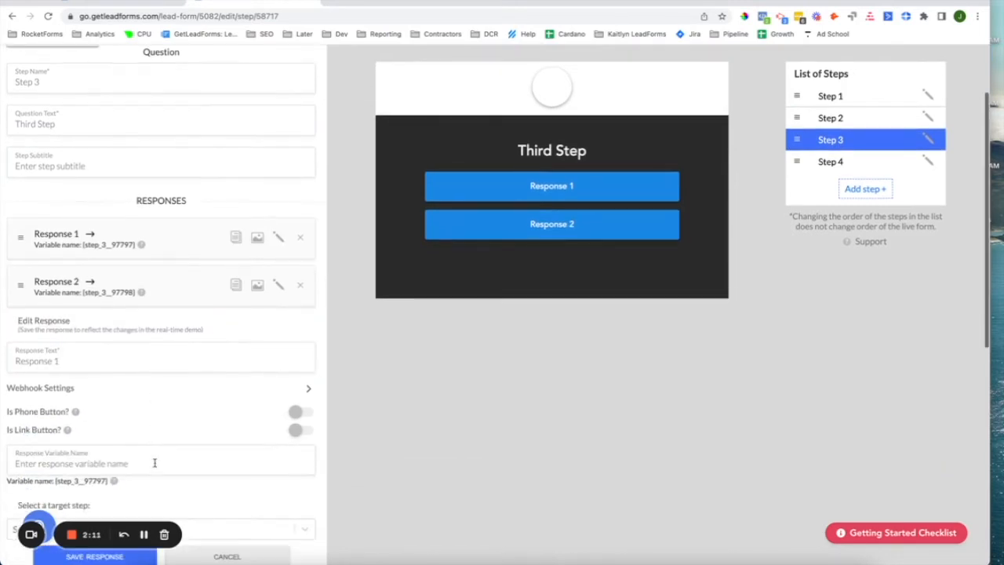
pyautogui.click(155, 465)
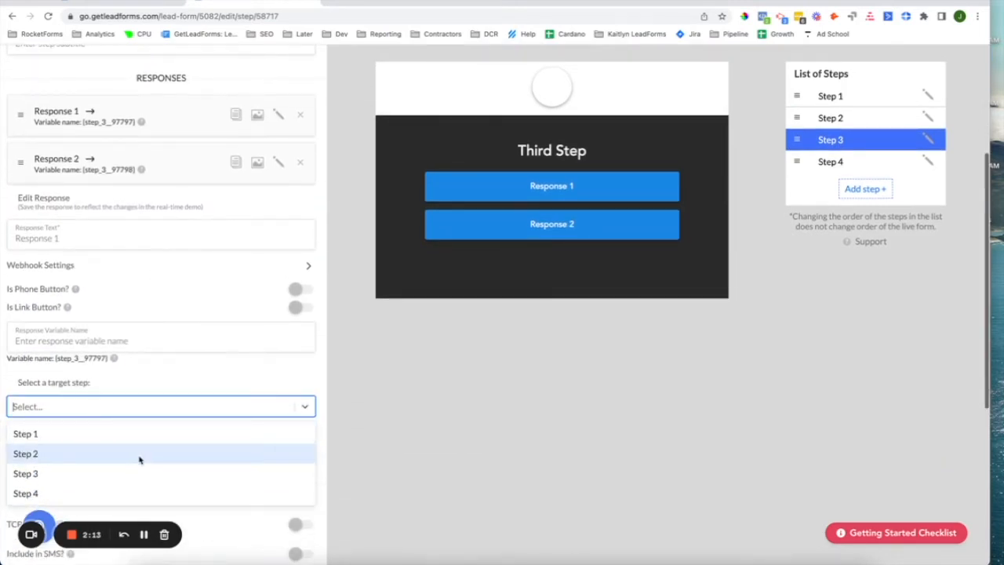
pyautogui.click(115, 475)
pyautogui.scroll(3, 200, 295)
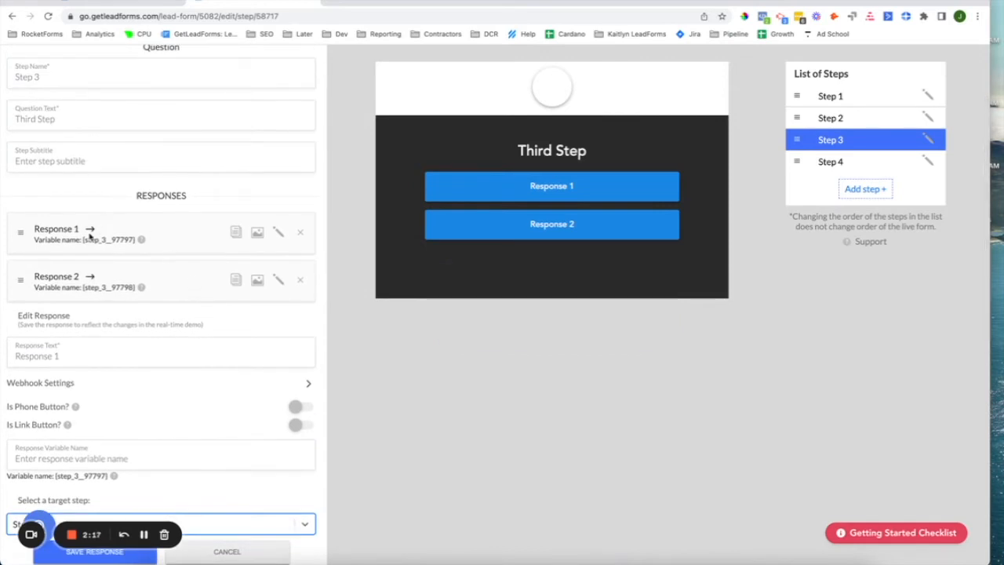
pyautogui.scroll(2, 89, 236)
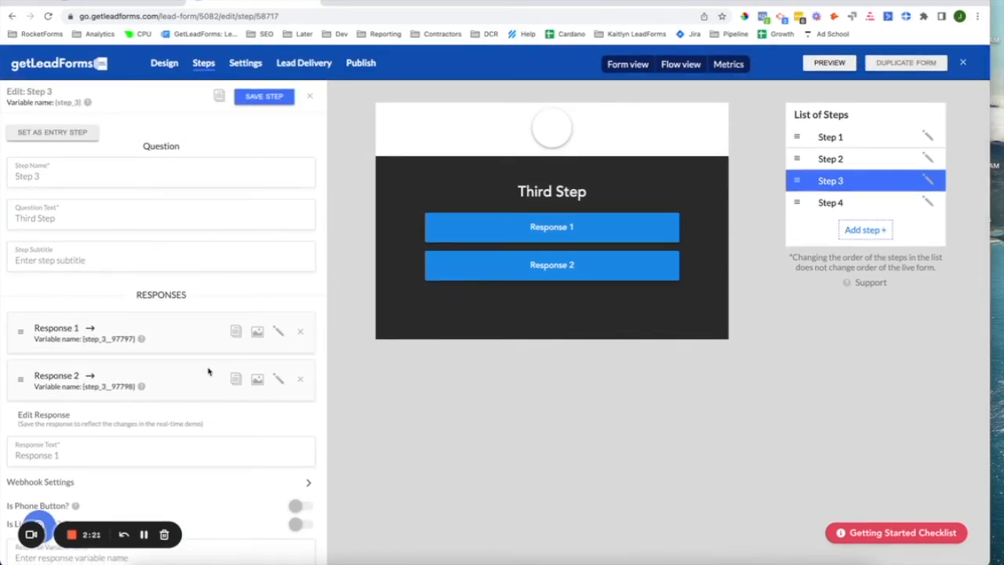
pyautogui.scroll(-3, 208, 372)
pyautogui.click(112, 484)
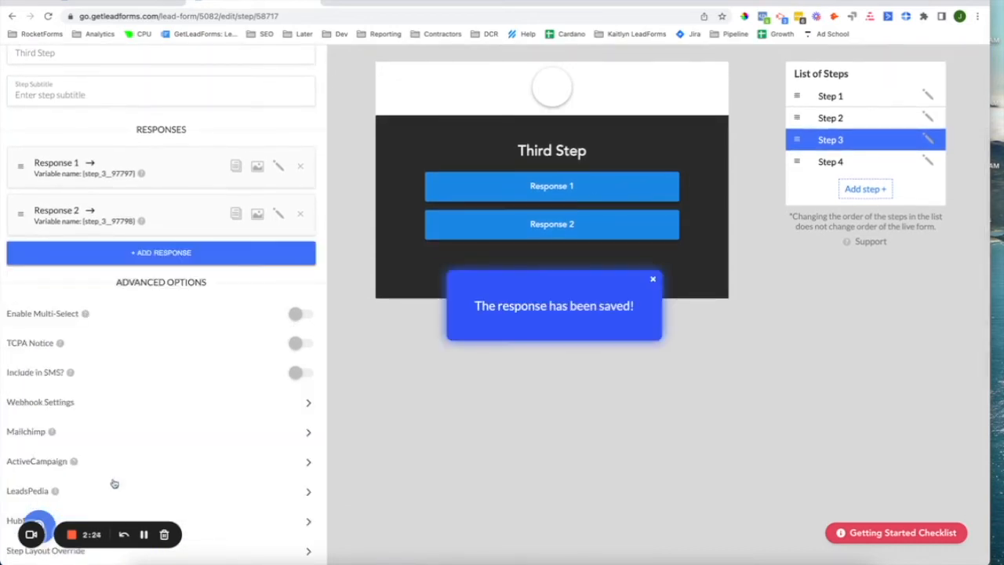
# Save Step 3, open the form preview, and return to the form editor.
pyautogui.scroll(3, 381, 399)
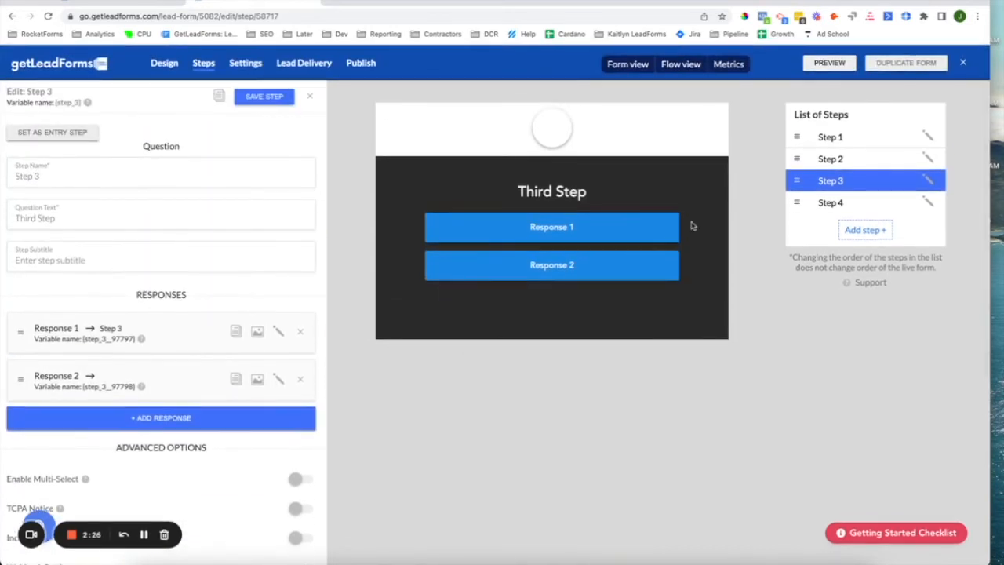
pyautogui.click(264, 97)
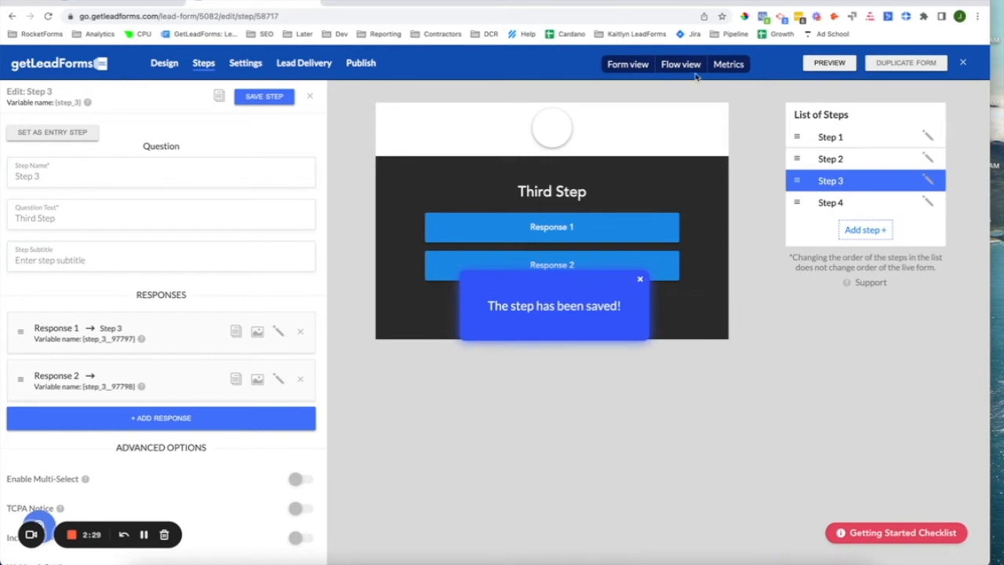
pyautogui.click(824, 64)
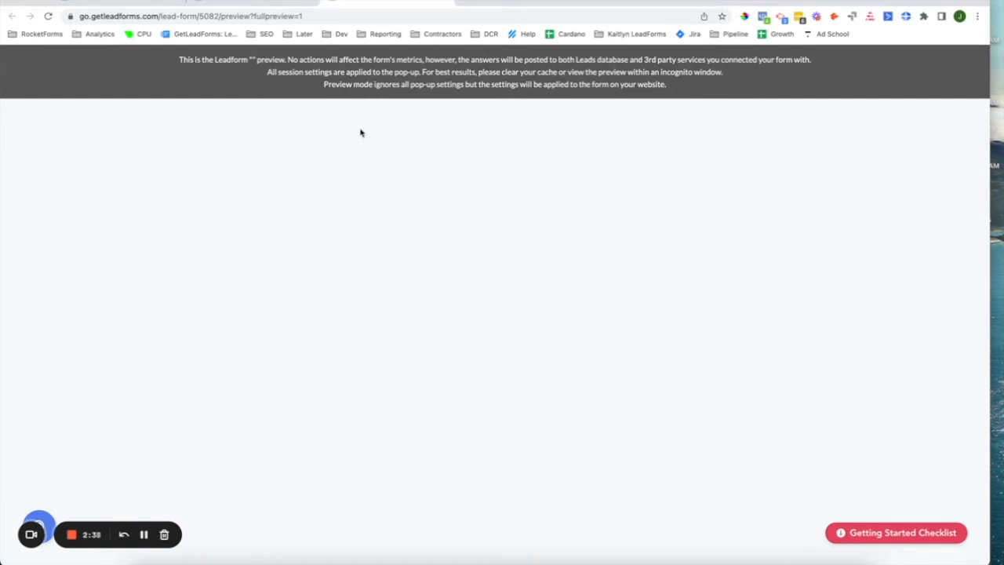
pyautogui.click(262, 3)
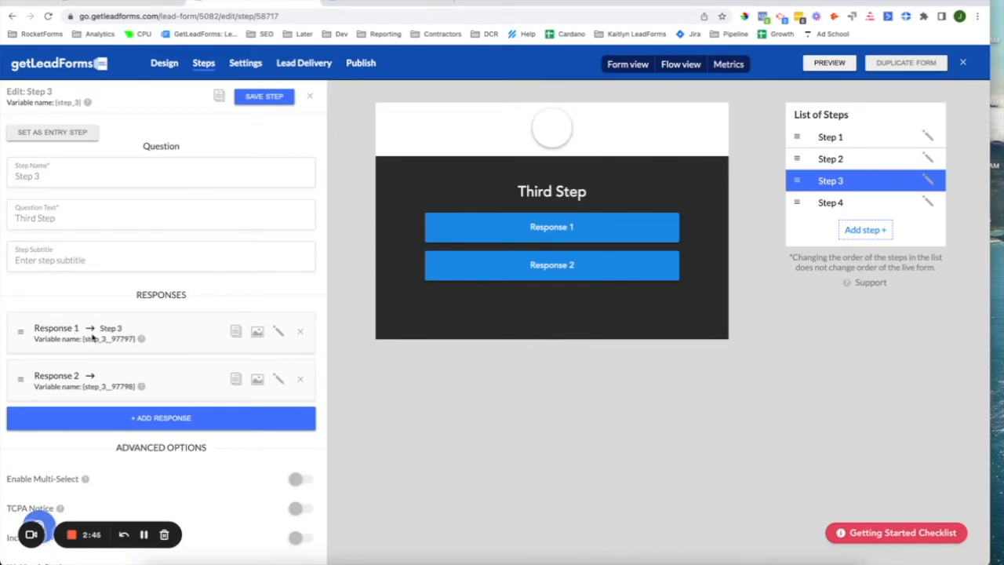
# Change the target step of Step 3's Response 1 to Step 4 and save the response.
pyautogui.click(277, 331)
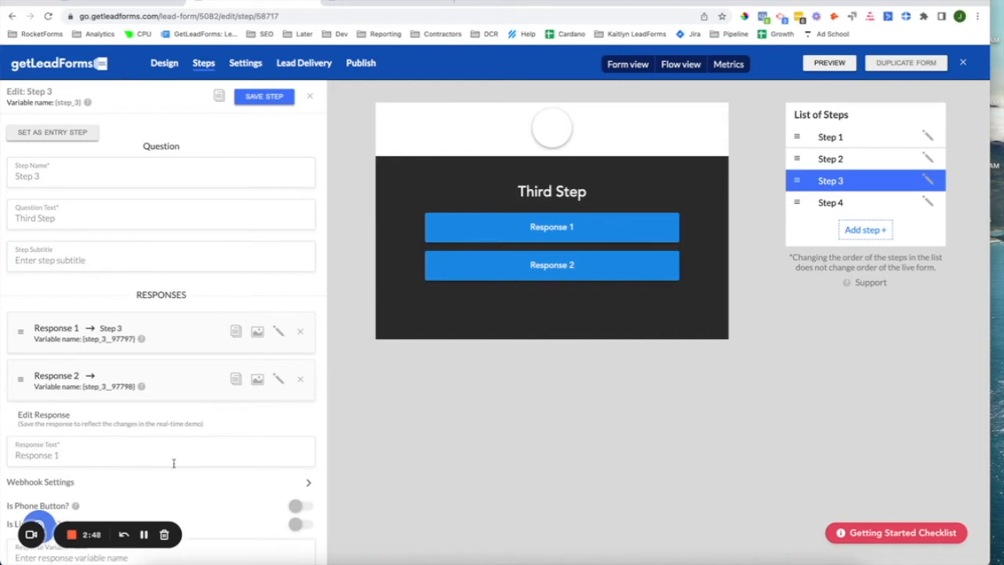
pyautogui.scroll(-2, 161, 482)
pyautogui.scroll(-2, 157, 494)
pyautogui.click(138, 461)
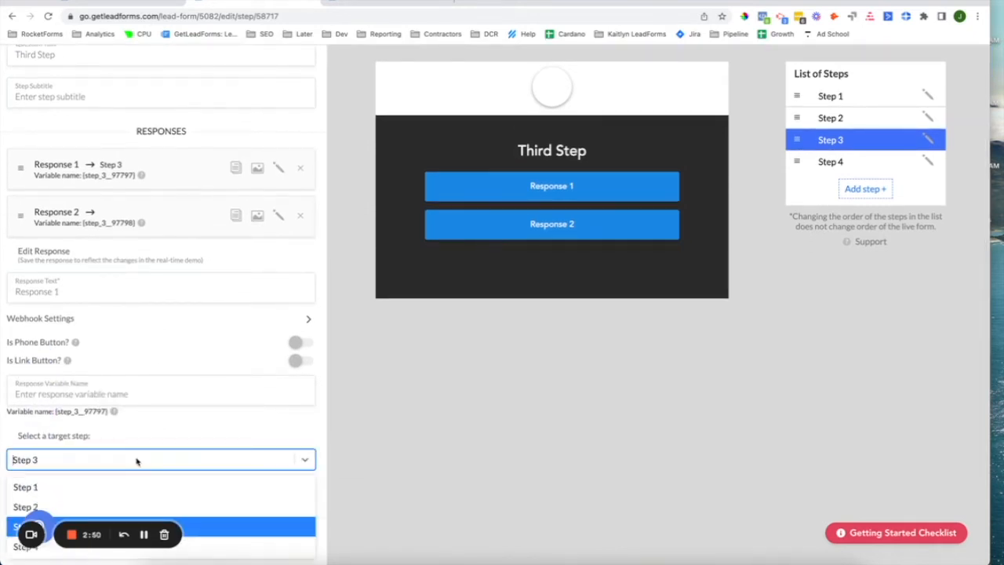
pyautogui.scroll(-1, 372, 437)
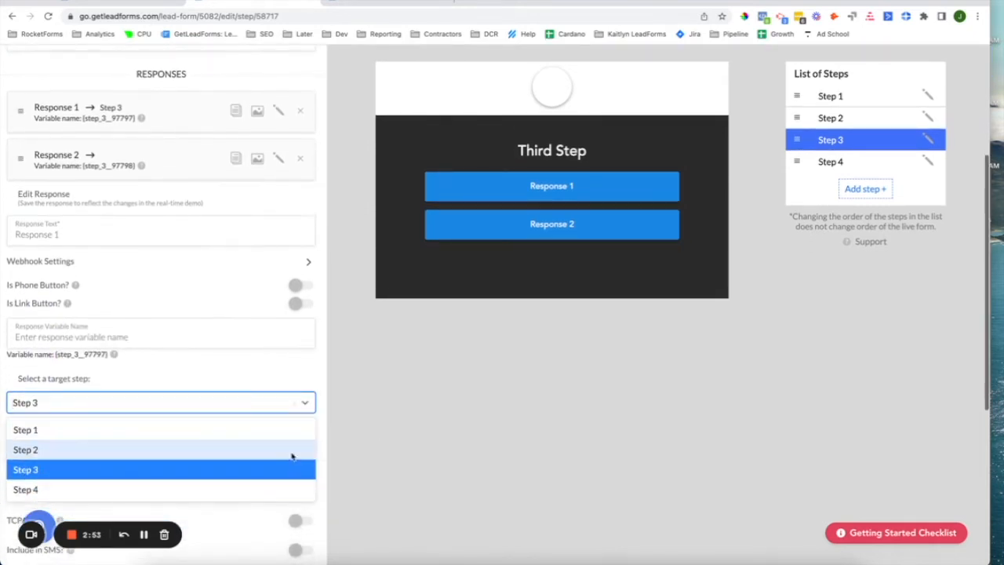
pyautogui.click(264, 488)
pyautogui.click(110, 430)
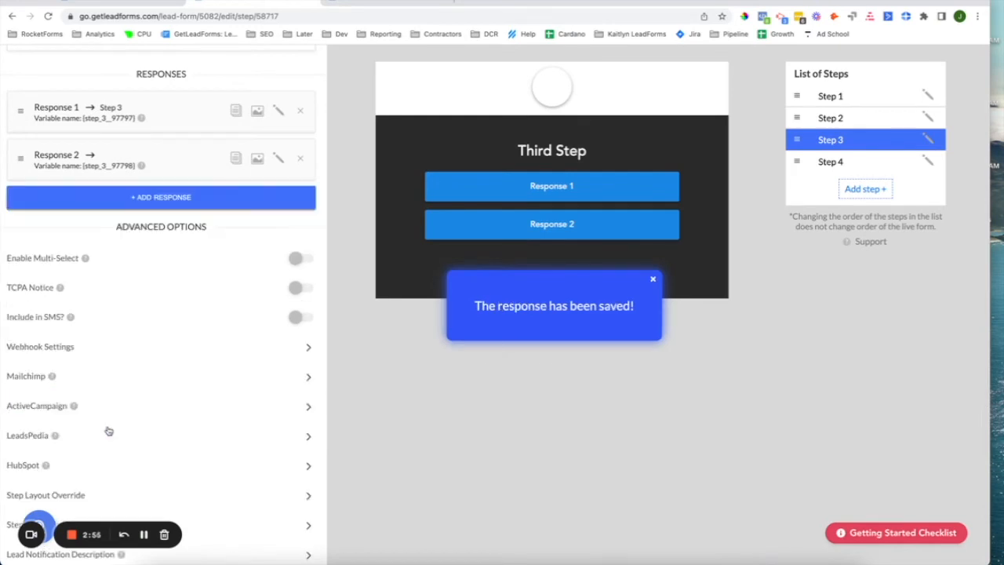
pyautogui.scroll(3, 682, 342)
pyautogui.scroll(-1, 692, 346)
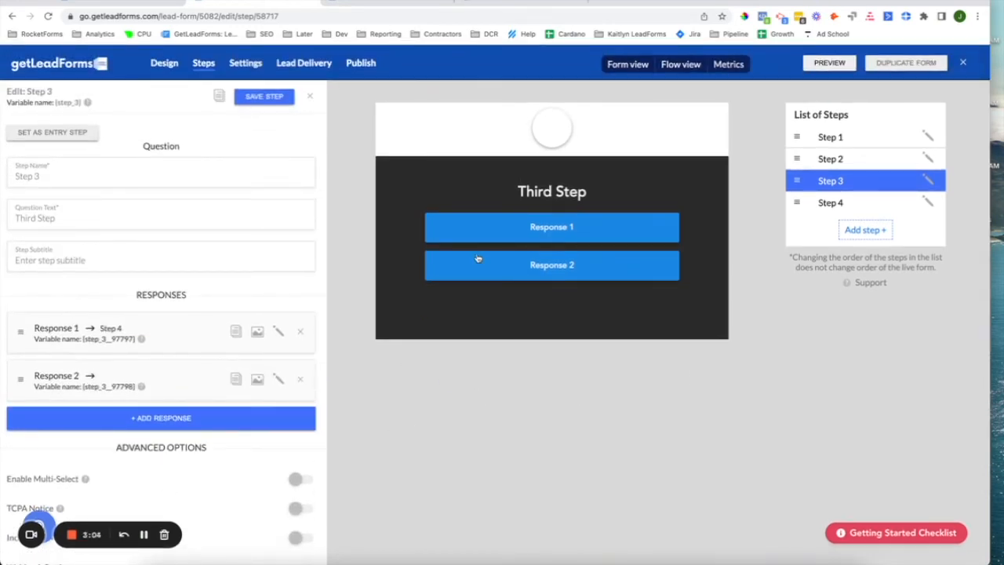
# Save Step 3 and inspect the step connections in the flow view, repositioning the Step 1 node.
pyautogui.click(252, 96)
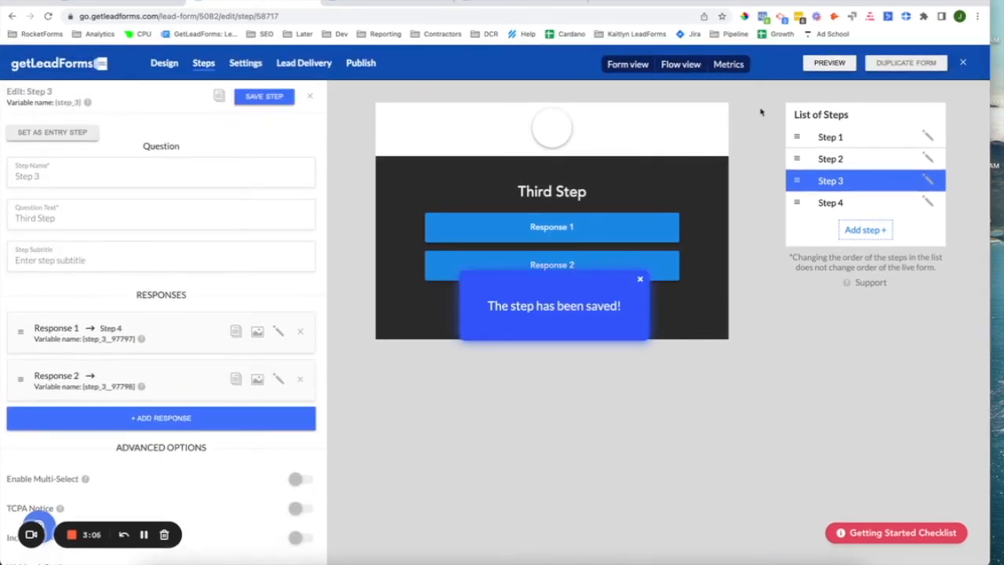
pyautogui.click(697, 66)
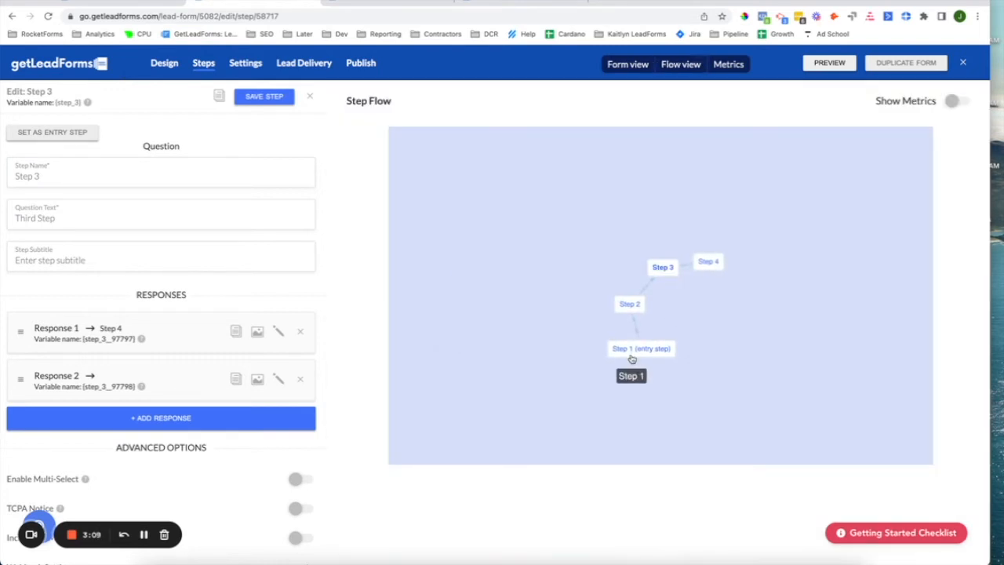
pyautogui.moveTo(637, 351); pyautogui.dragTo(533, 249)
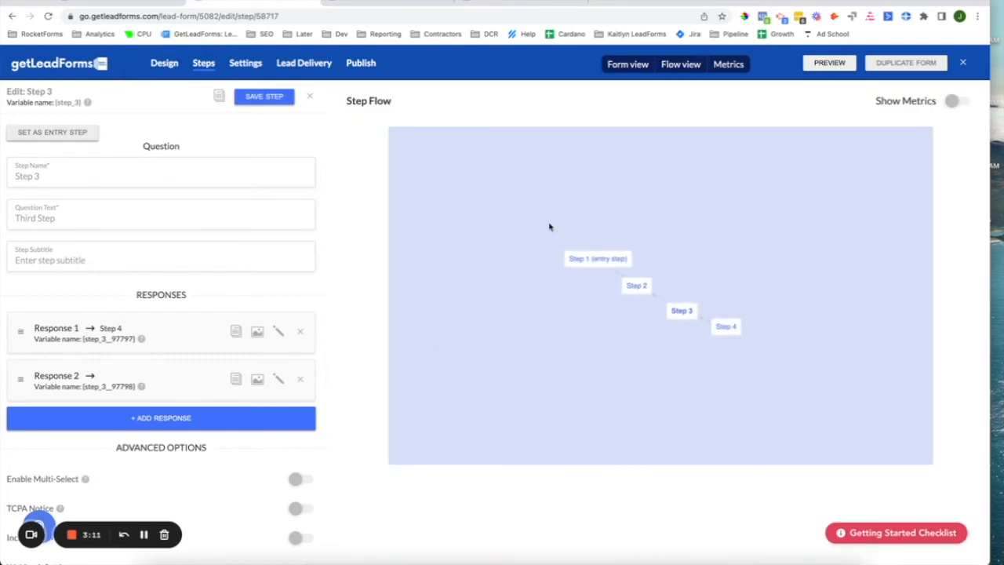
# Set the target step of Step 3's Response 2 to Step 4 and save the response.
pyautogui.click(277, 381)
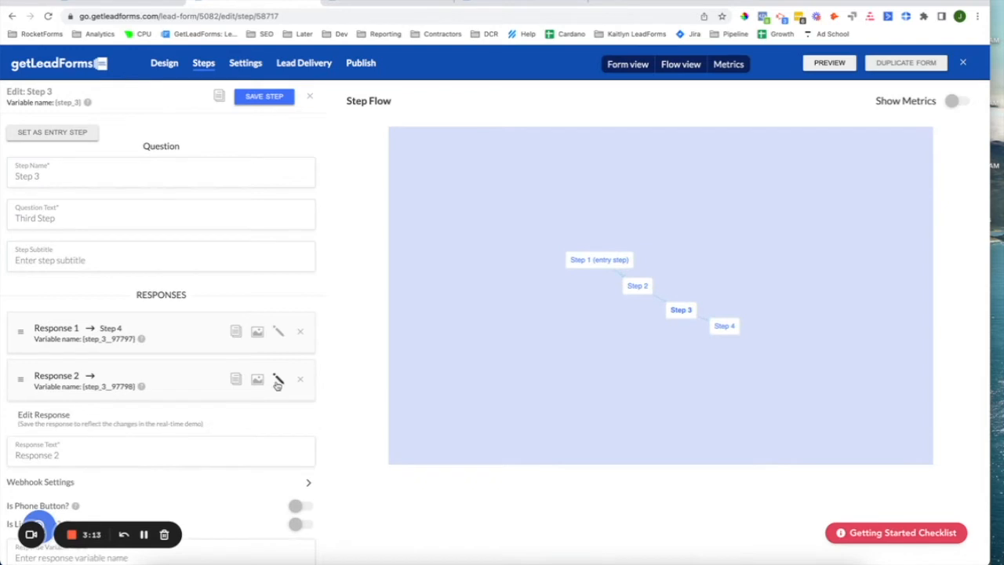
pyautogui.scroll(-3, 204, 445)
pyautogui.click(192, 442)
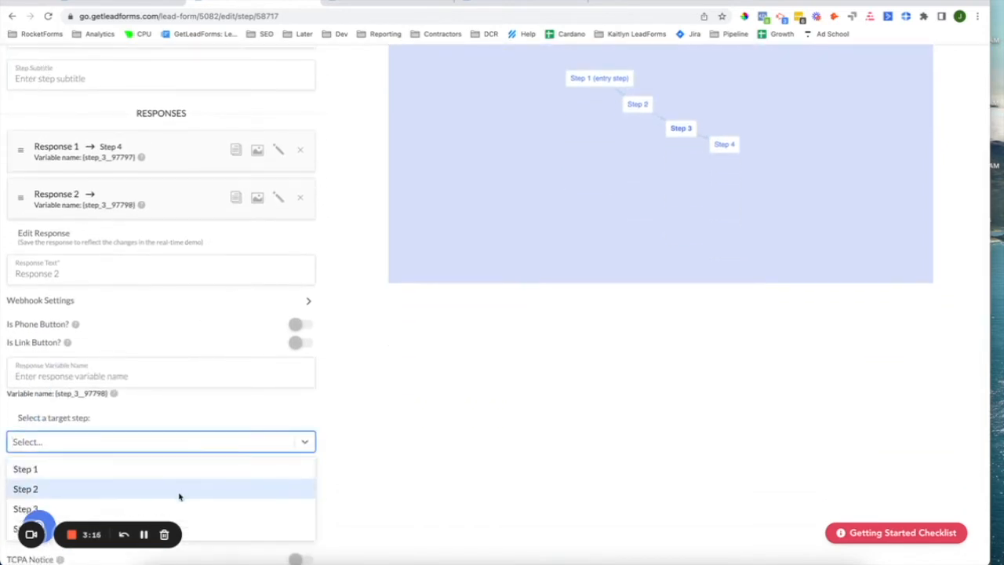
pyautogui.click(231, 530)
pyautogui.click(80, 470)
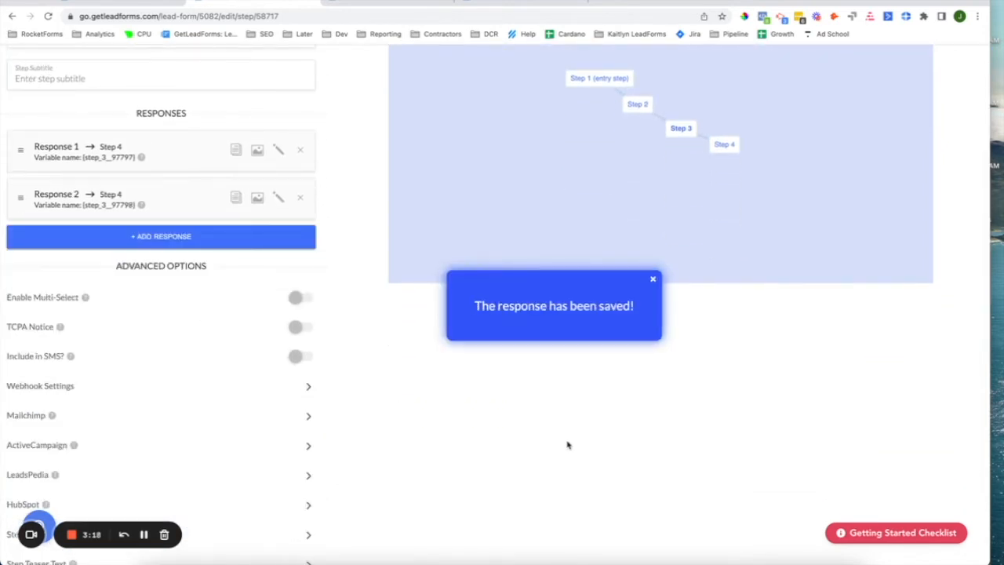
# Reposition the step nodes in the flow diagram and save Step 3 with its updated responses.
pyautogui.moveTo(647, 170); pyautogui.dragTo(556, 111)
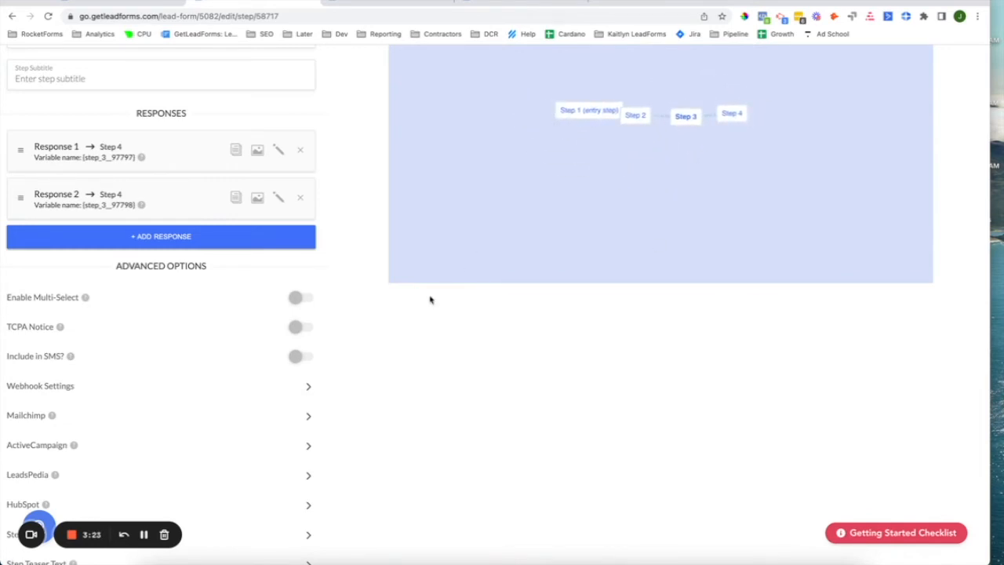
pyautogui.scroll(3, 408, 321)
pyautogui.click(272, 98)
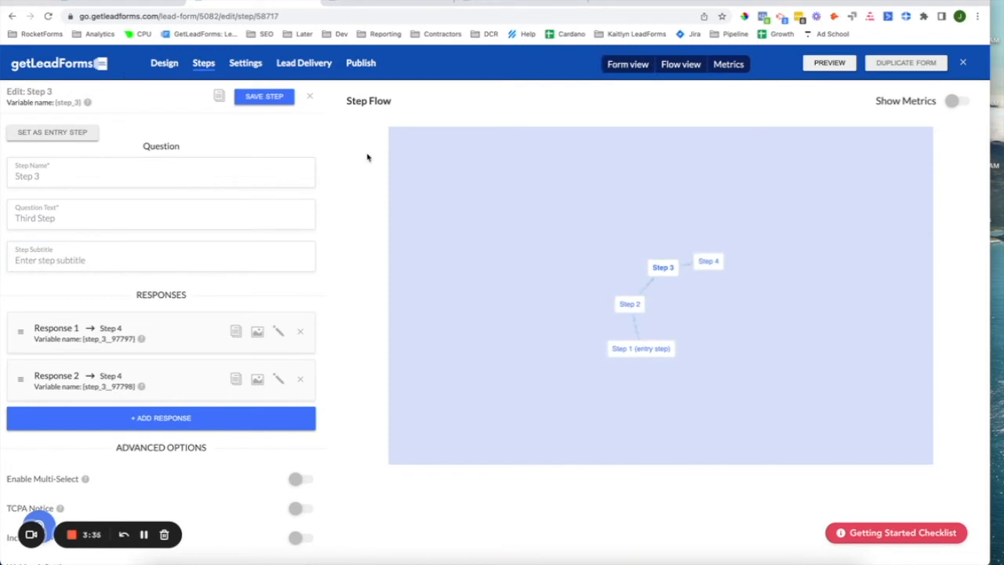
# Open Step 4 from the flow diagram, save it, and return to the form view.
pyautogui.click(709, 262)
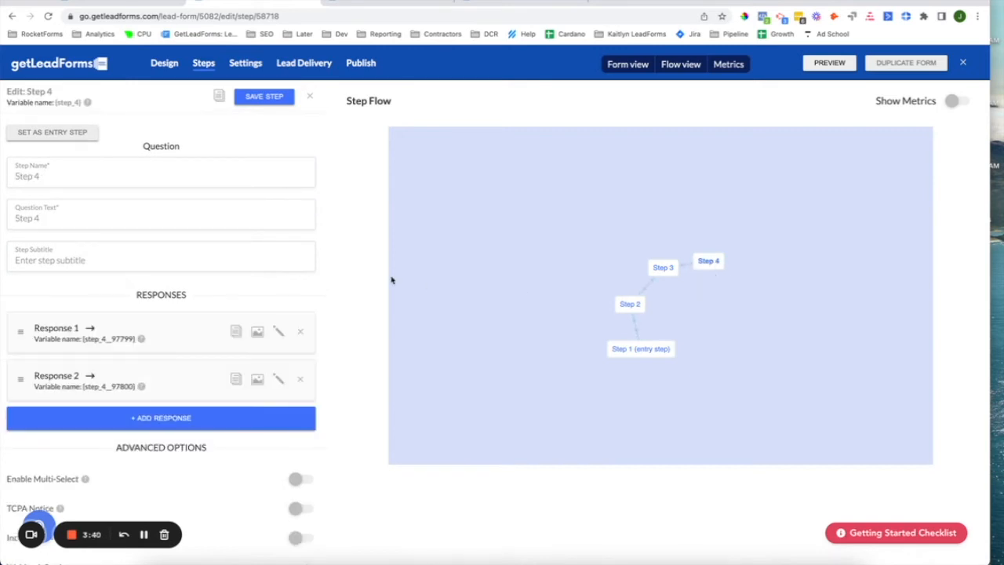
pyautogui.click(260, 97)
pyautogui.click(614, 69)
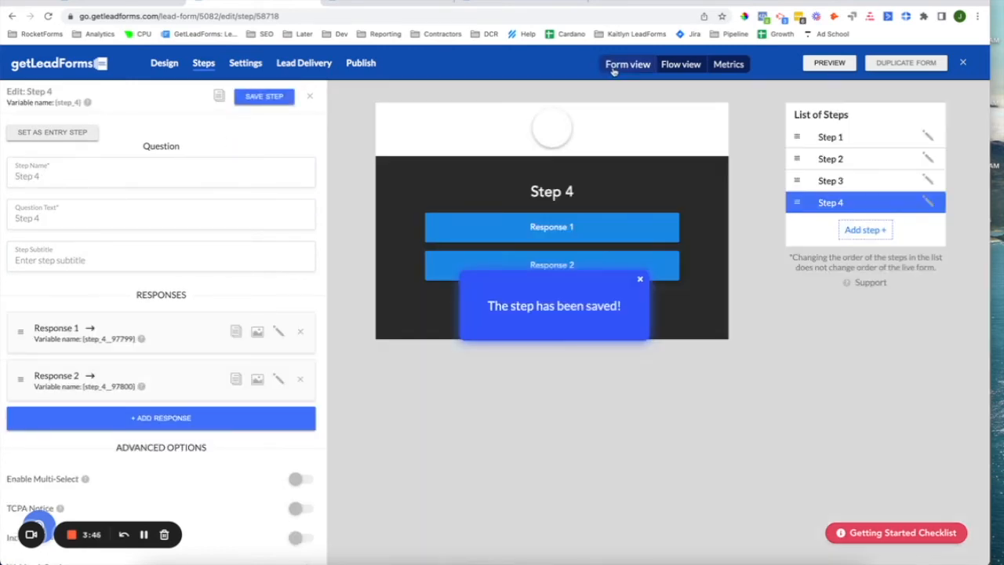
# Add a new step of type Text block and name it "Thank you!".
pyautogui.click(855, 231)
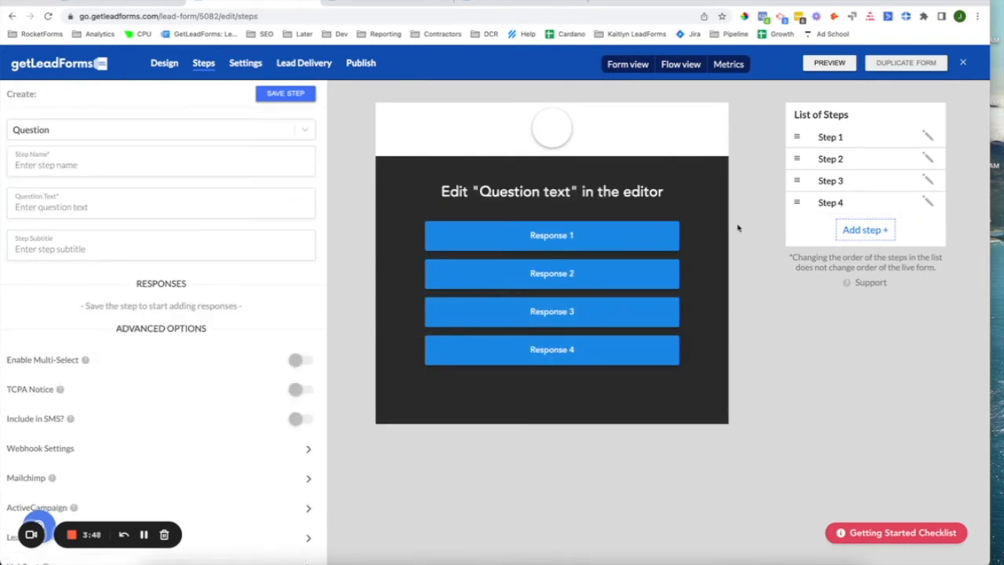
pyautogui.click(34, 130)
pyautogui.click(38, 197)
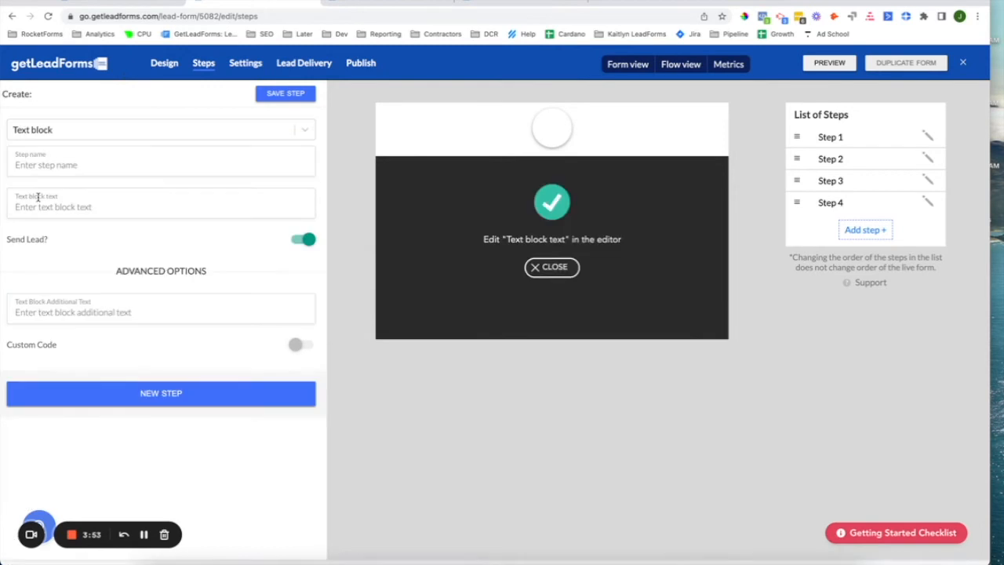
pyautogui.click(47, 166)
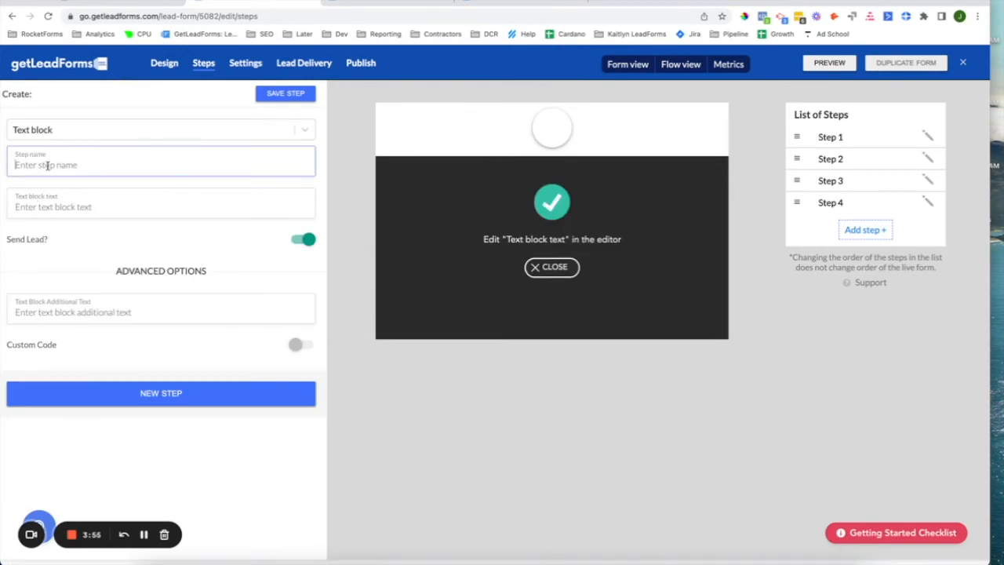
pyautogui.write('Thank you!')
# Set the text block text to "Thank you! We will response shortly!" and save the step.
pyautogui.click(55, 212)
pyautogui.write('Thank you!')
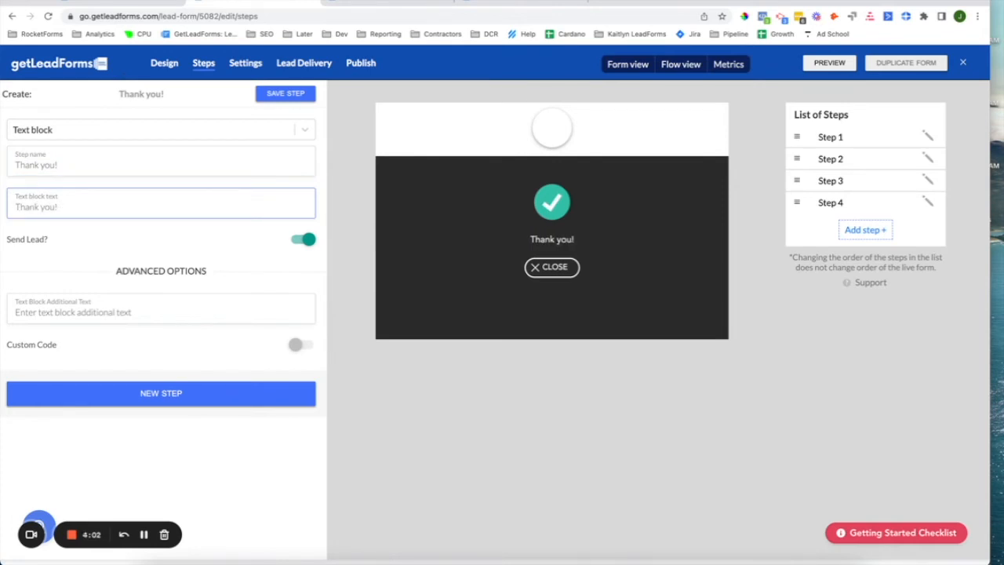
pyautogui.write(' We w')
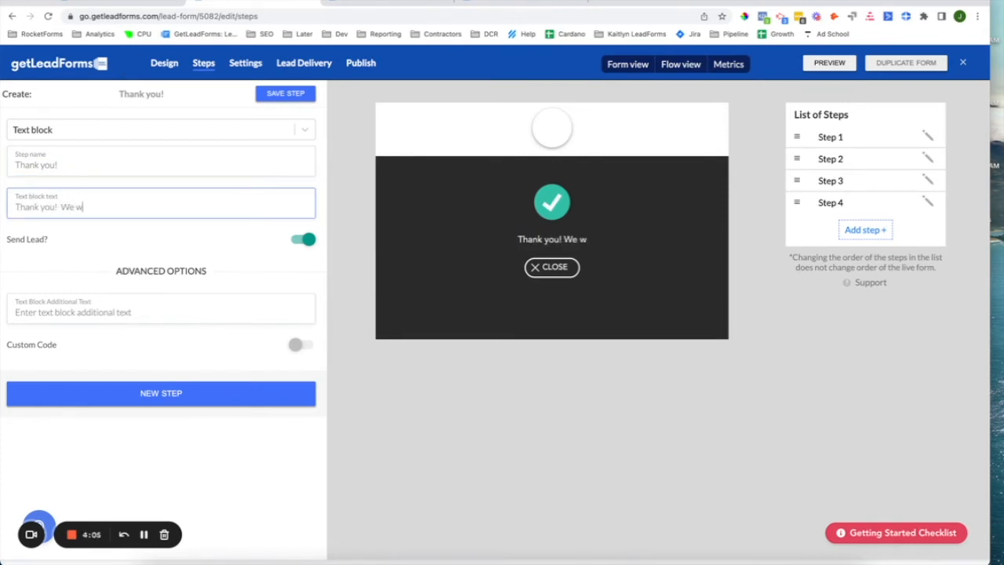
pyautogui.write('ill response short!')
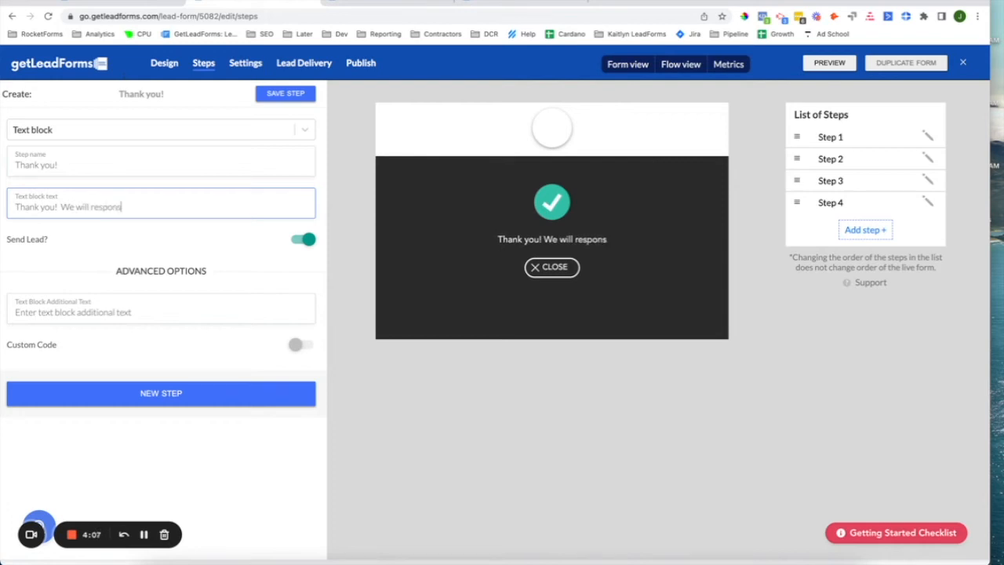
pyautogui.press('BackSpace')
pyautogui.write('ly!')
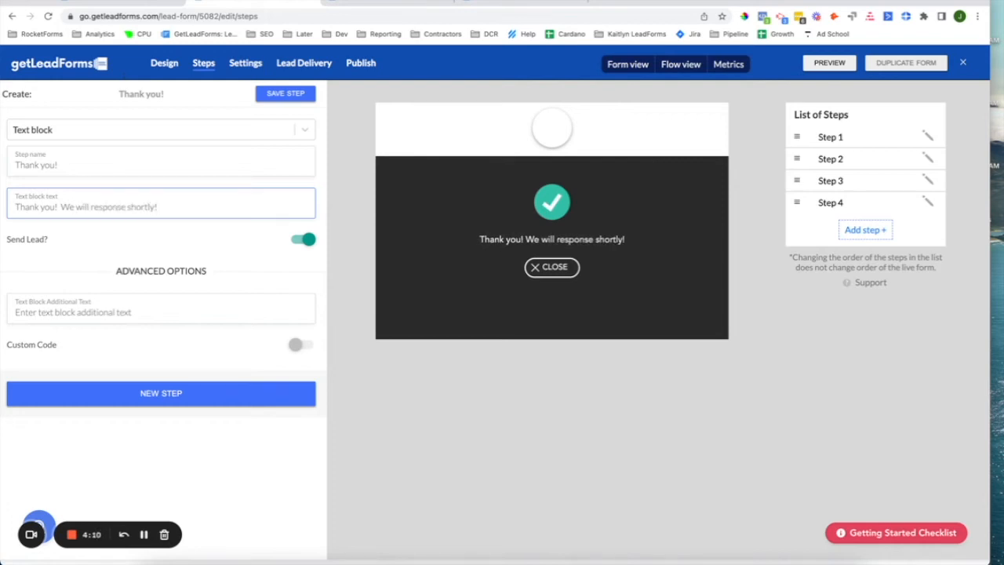
pyautogui.click(289, 93)
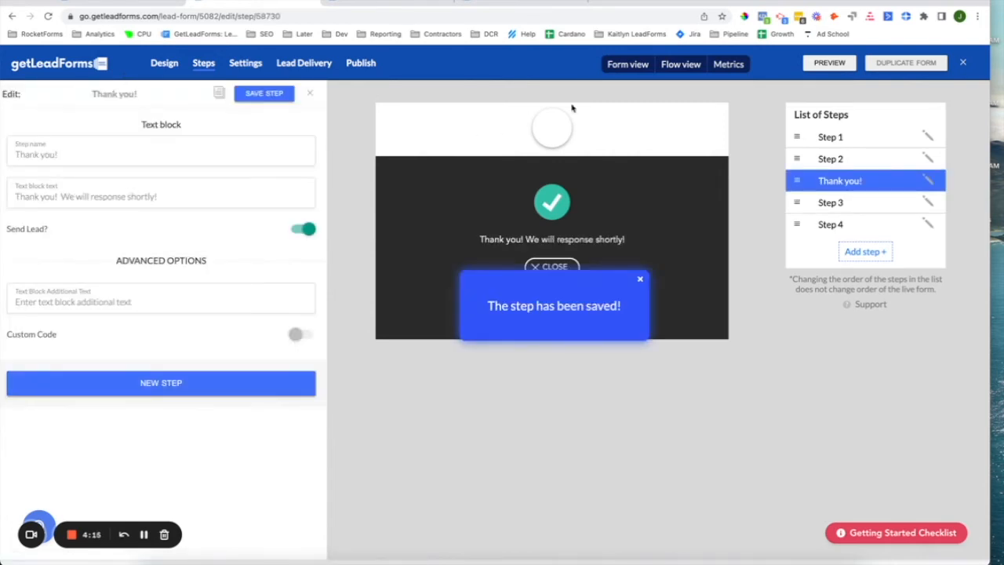
# Check in the flow view whether the Thank you! step is linked to the other steps.
pyautogui.click(677, 65)
pyautogui.moveTo(649, 301); pyautogui.dragTo(603, 248)
pyautogui.scroll(-10, 689, 299)
pyautogui.scroll(3, 680, 285)
pyautogui.moveTo(665, 174); pyautogui.dragTo(696, 256)
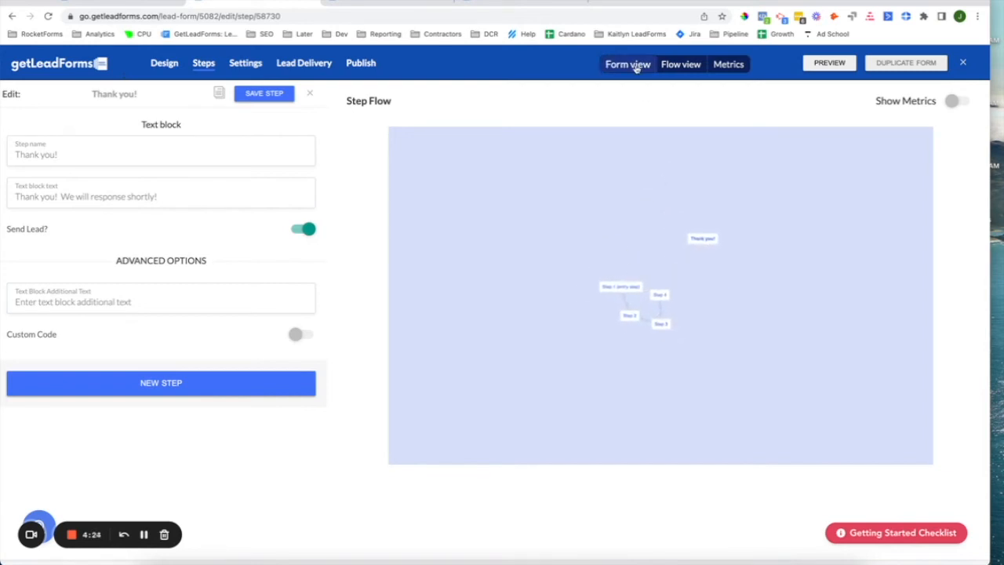
# Open Step 4 in the form view, set the target step of its Response 1 to Thank you!, and save the response.
pyautogui.click(629, 64)
pyautogui.click(853, 224)
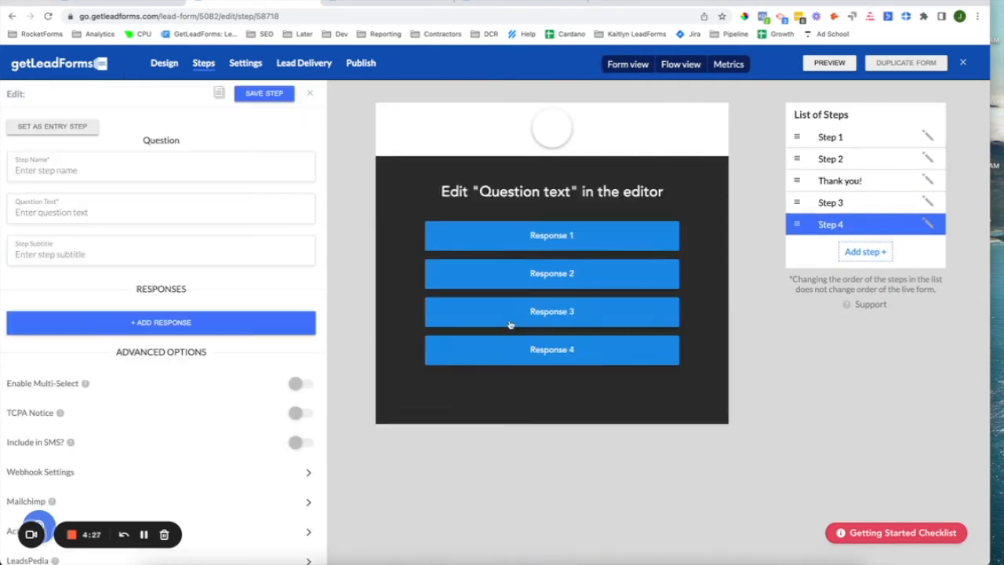
pyautogui.click(279, 331)
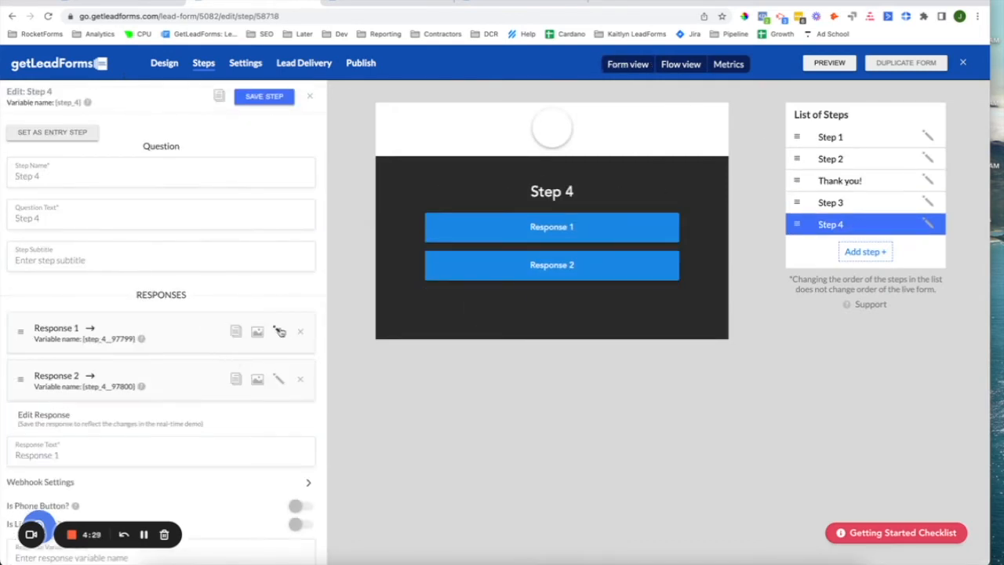
pyautogui.scroll(-3, 182, 432)
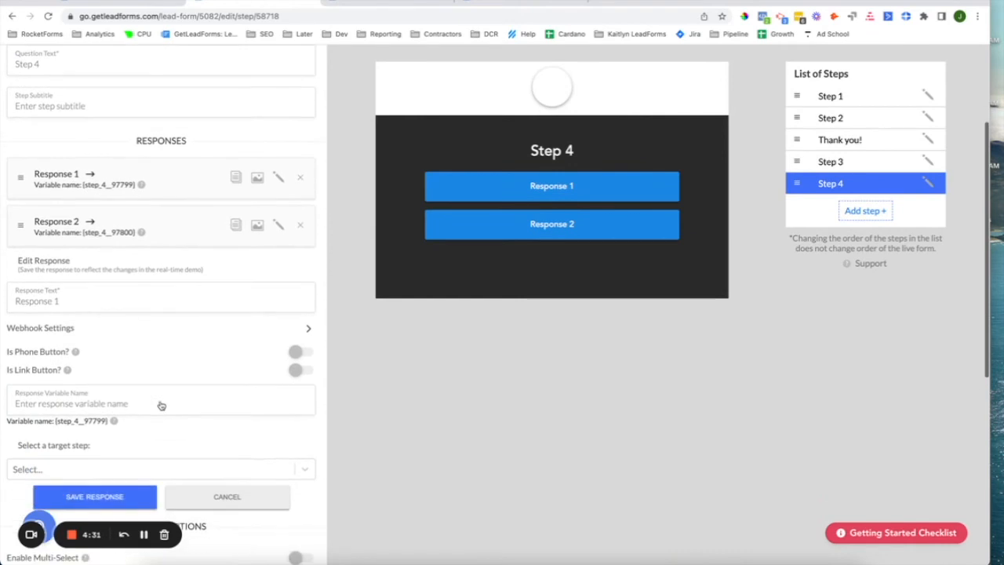
pyautogui.click(127, 469)
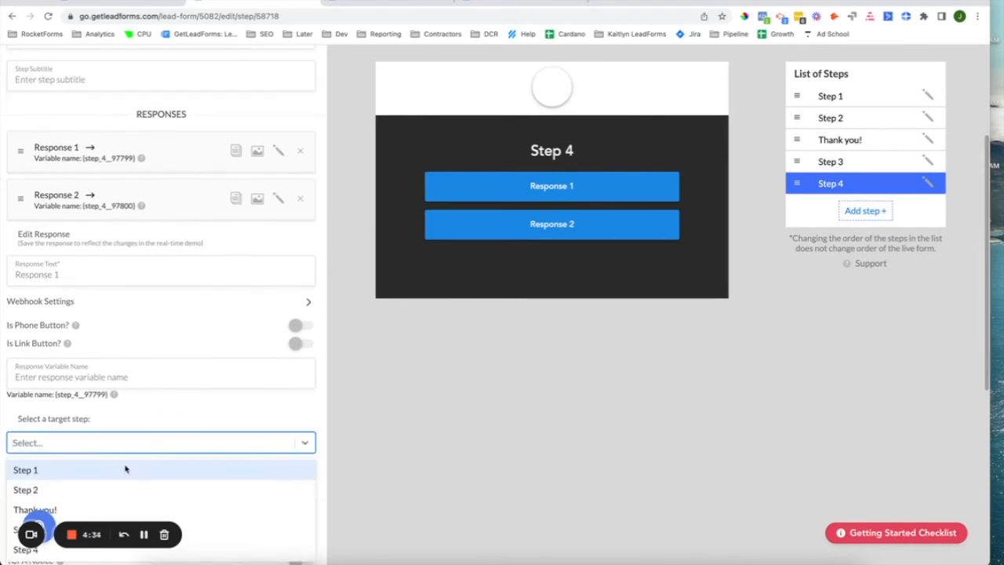
pyautogui.click(90, 510)
pyautogui.click(94, 469)
# Set the target step of Step 4's Response 2 to Thank you! and save the response.
pyautogui.click(279, 198)
pyautogui.click(114, 440)
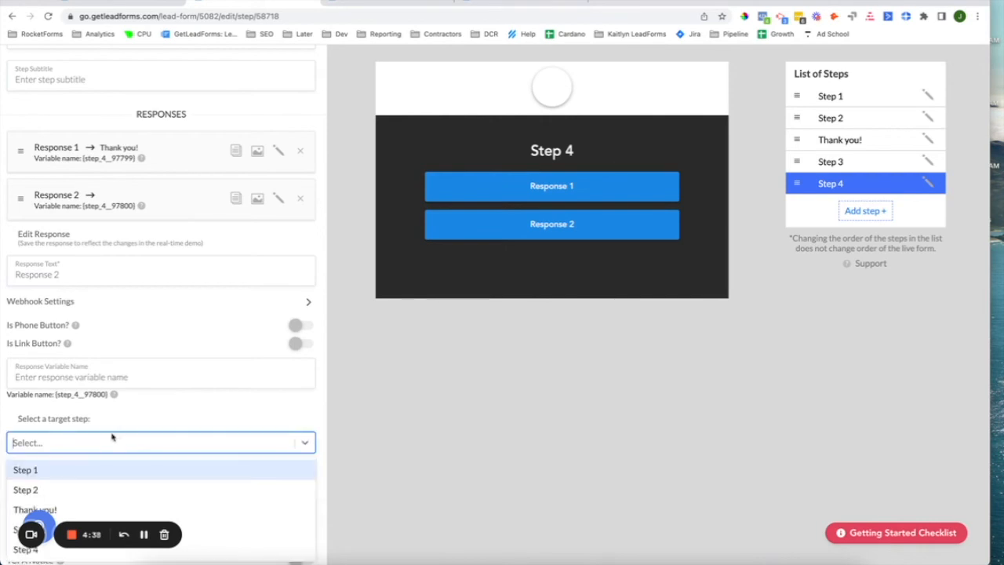
pyautogui.click(90, 510)
pyautogui.click(113, 469)
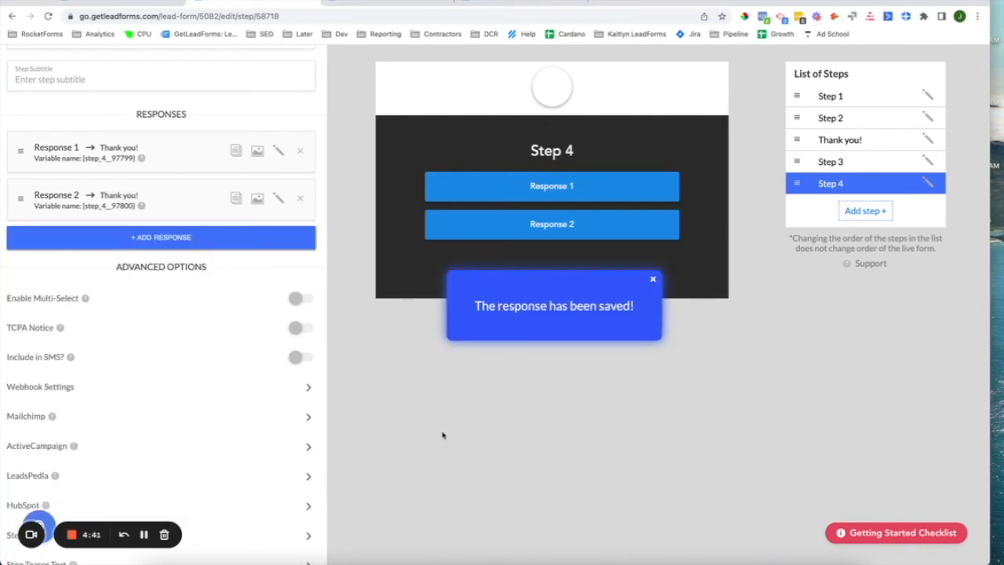
# Save Step 4 and check the complete step sequence in the flow view.
pyautogui.scroll(3, 442, 435)
pyautogui.click(264, 96)
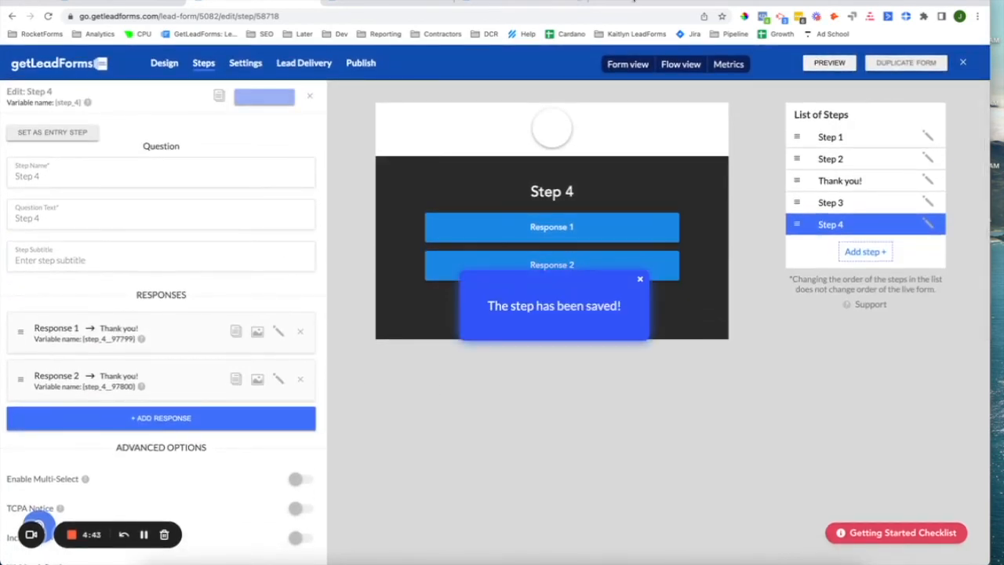
pyautogui.click(679, 64)
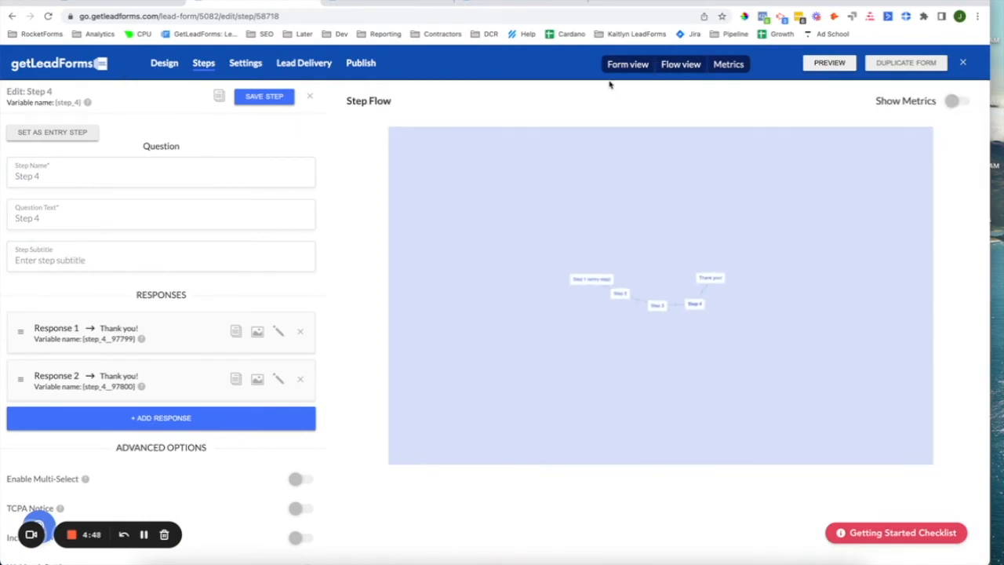
# Return to the form view and move the Thank you! step below Step 4 in the list of steps.
pyautogui.click(612, 63)
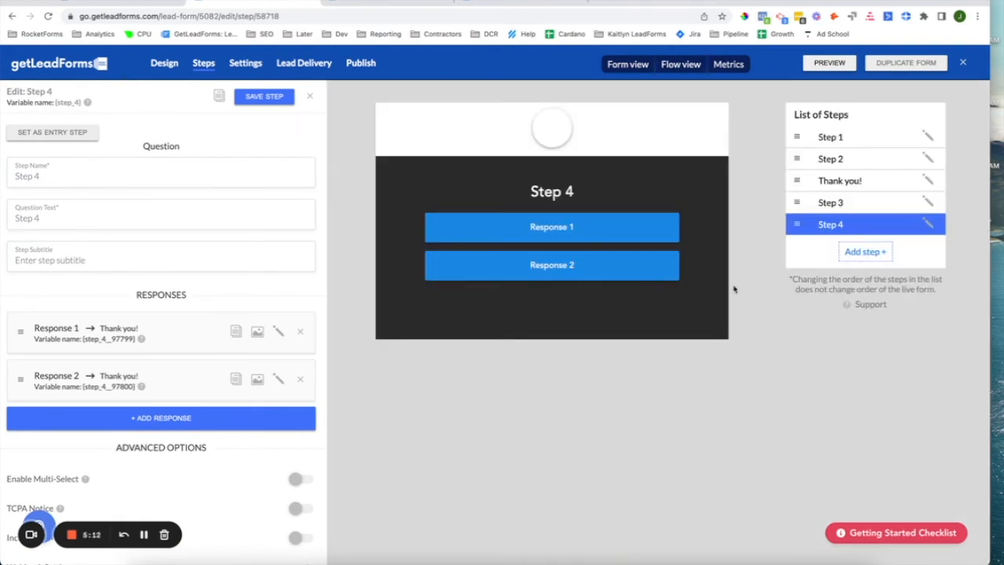
pyautogui.moveTo(797, 180); pyautogui.dragTo(798, 224)
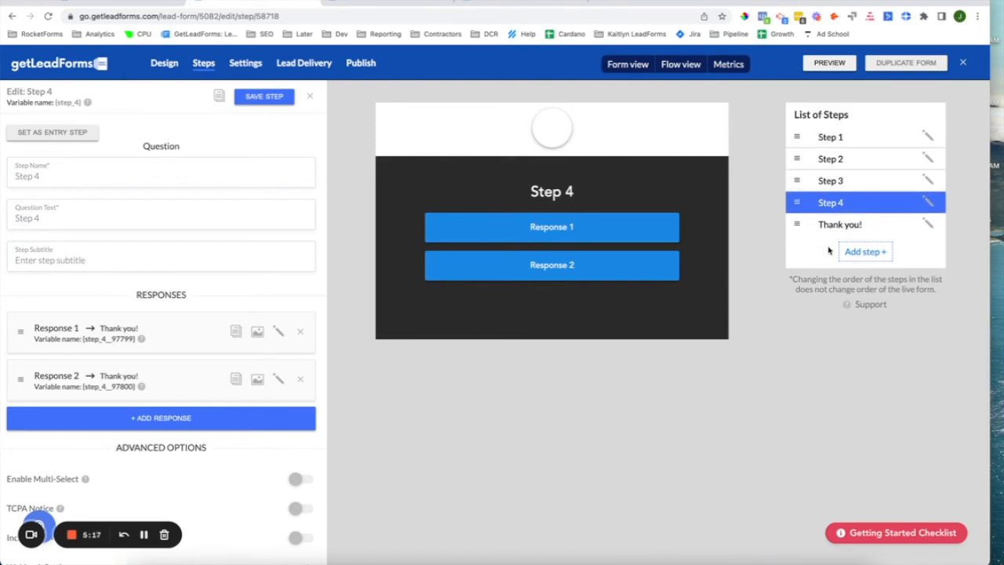
# Add a Question step with the step name and question text "Extra Step" and save it.
pyautogui.click(855, 257)
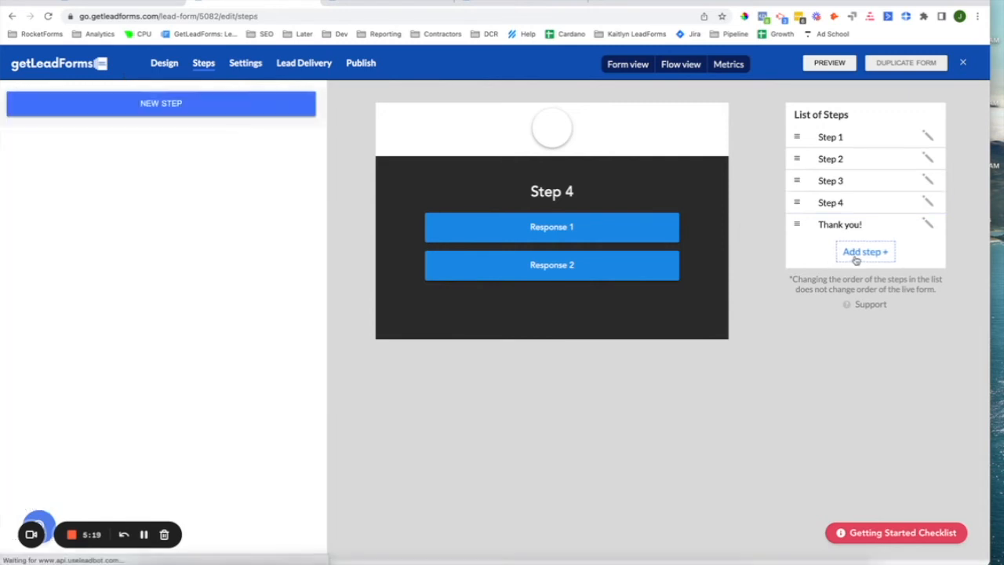
pyautogui.click(167, 163)
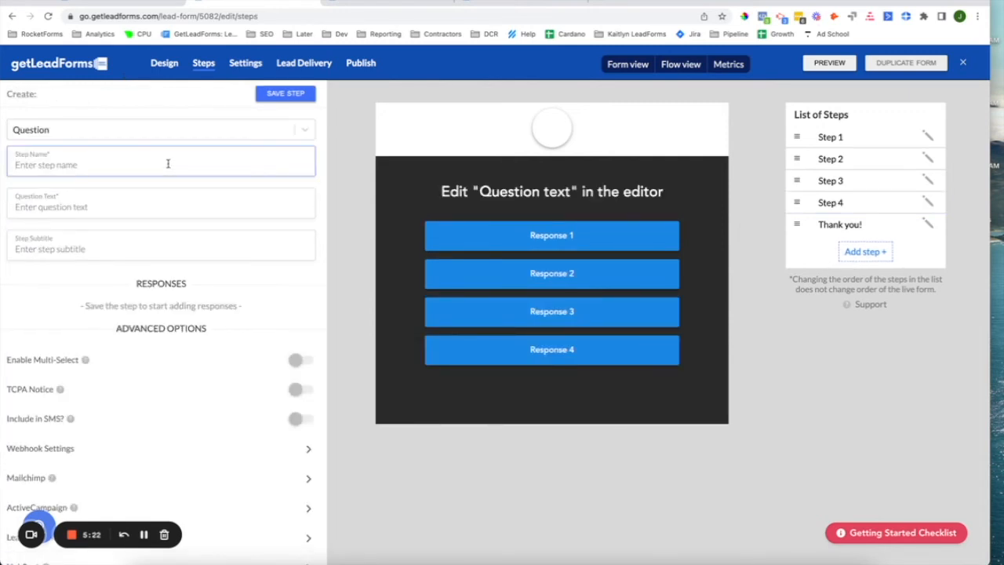
pyautogui.write('Extra Step')
pyautogui.press('Tab')
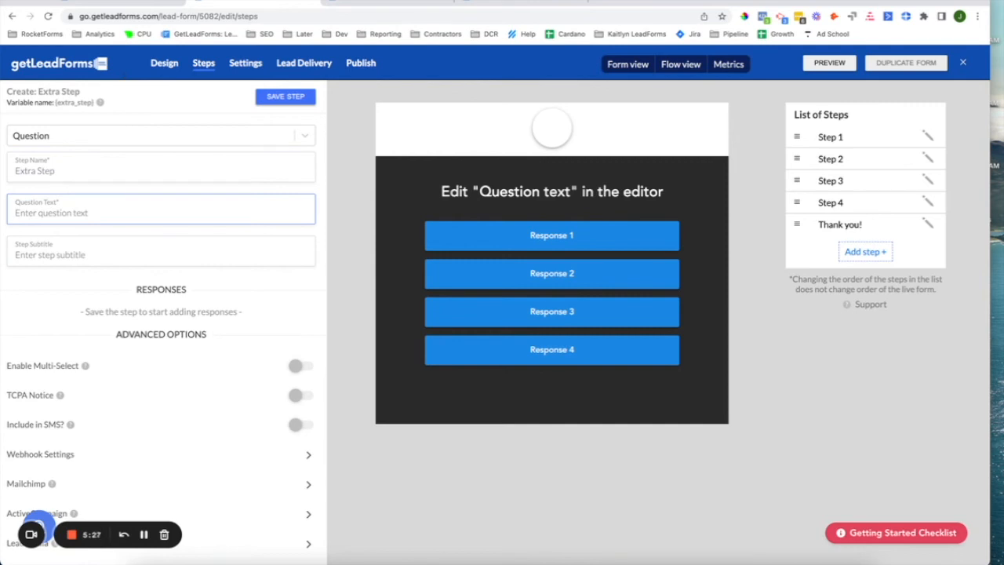
pyautogui.write('Extra Step')
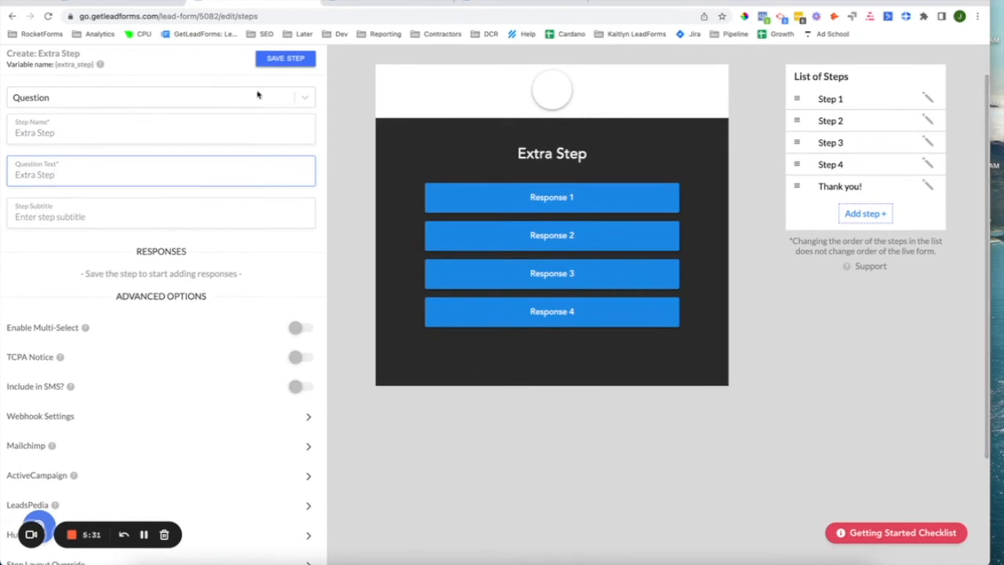
pyautogui.click(283, 96)
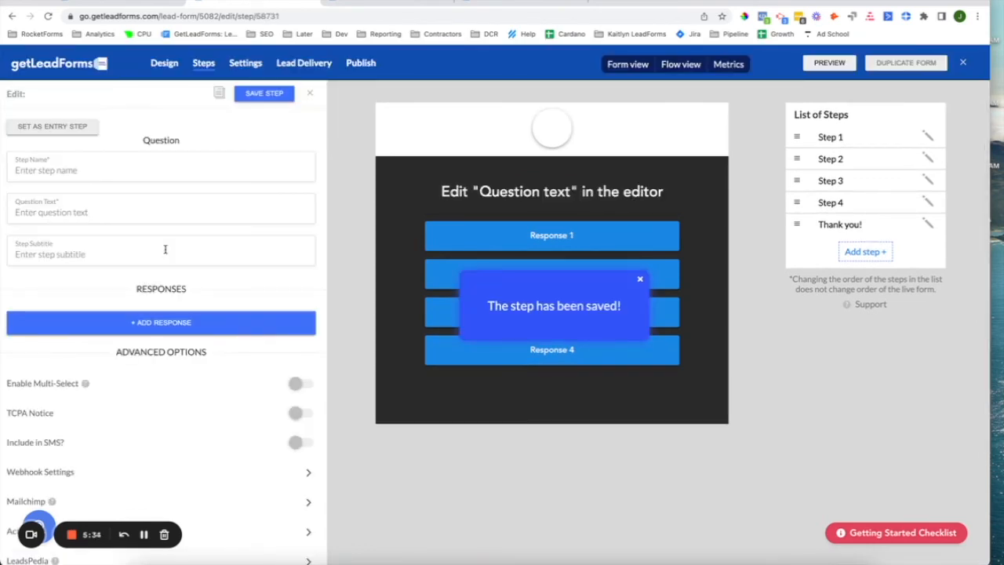
# Add a response with the text "Response 1" to Extra Step and save the response without a target step.
pyautogui.click(141, 365)
pyautogui.write('Response 1')
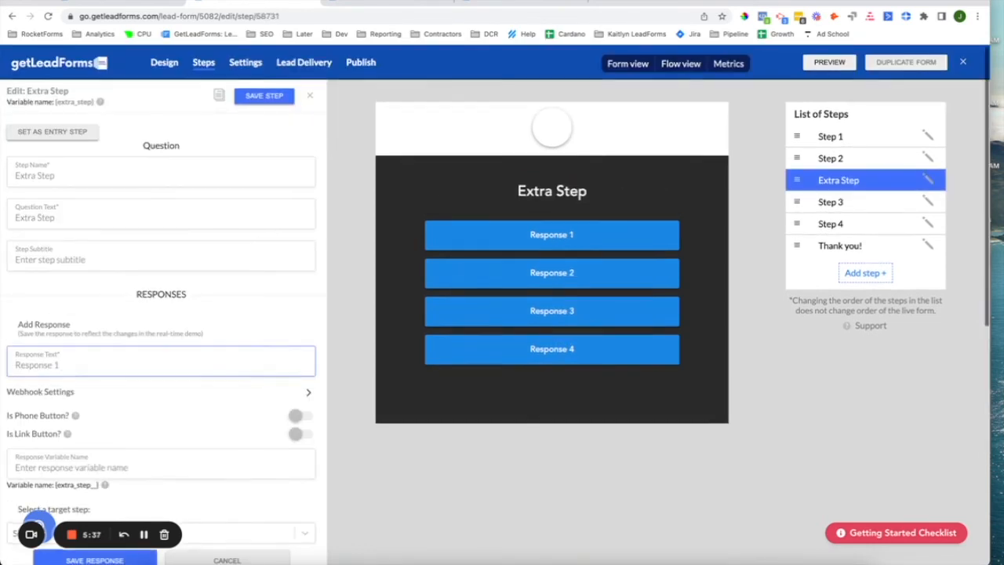
pyautogui.scroll(-3, 142, 370)
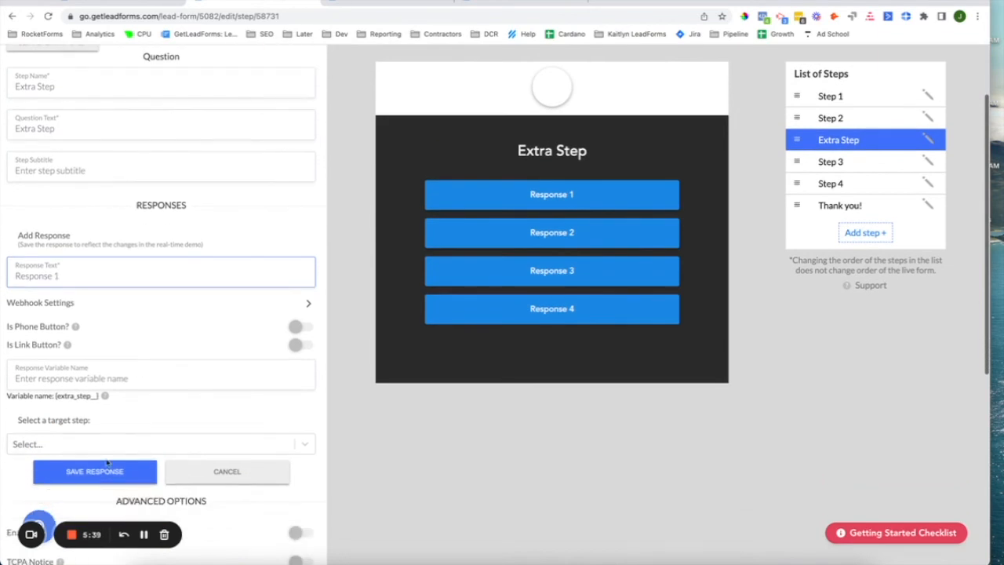
pyautogui.click(94, 472)
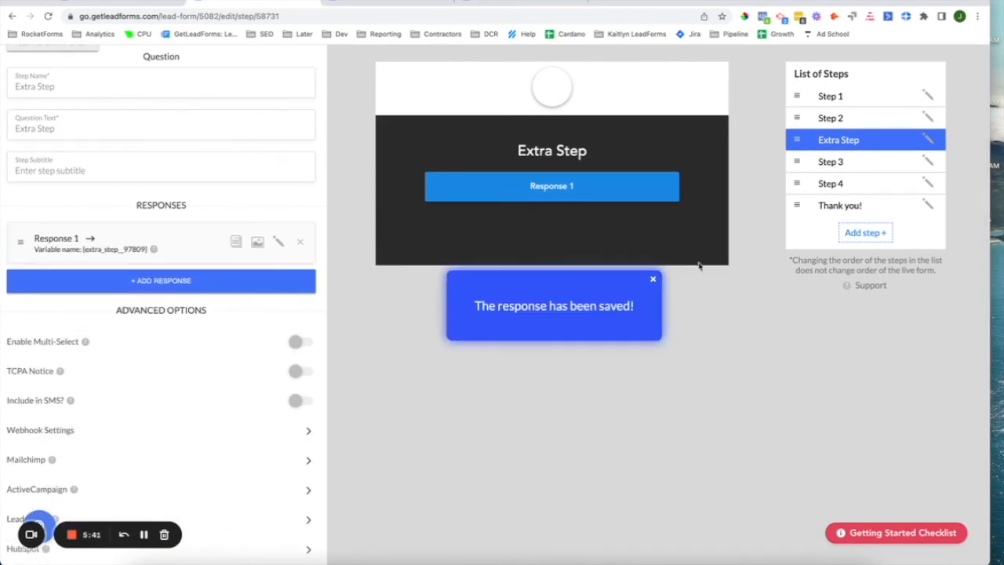
# Check how Extra Step connects in the flow view, pulling its node away from the other steps.
pyautogui.scroll(3, 702, 264)
pyautogui.click(682, 65)
pyautogui.moveTo(645, 171); pyautogui.dragTo(620, 256)
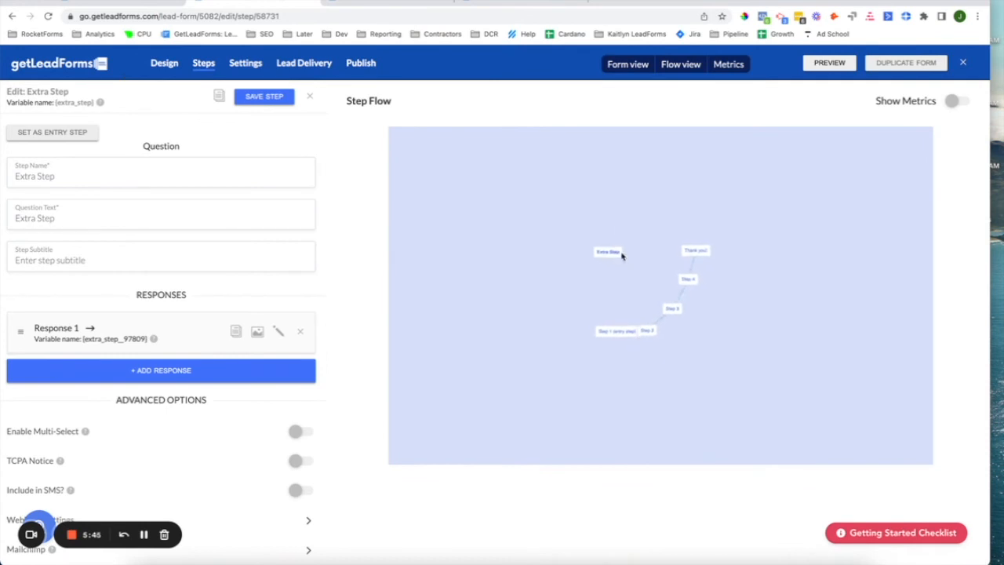
# Return to the form view, set the target step of Step 2's Response 1 to Extra Step, and save the response and Step 2.
pyautogui.click(627, 64)
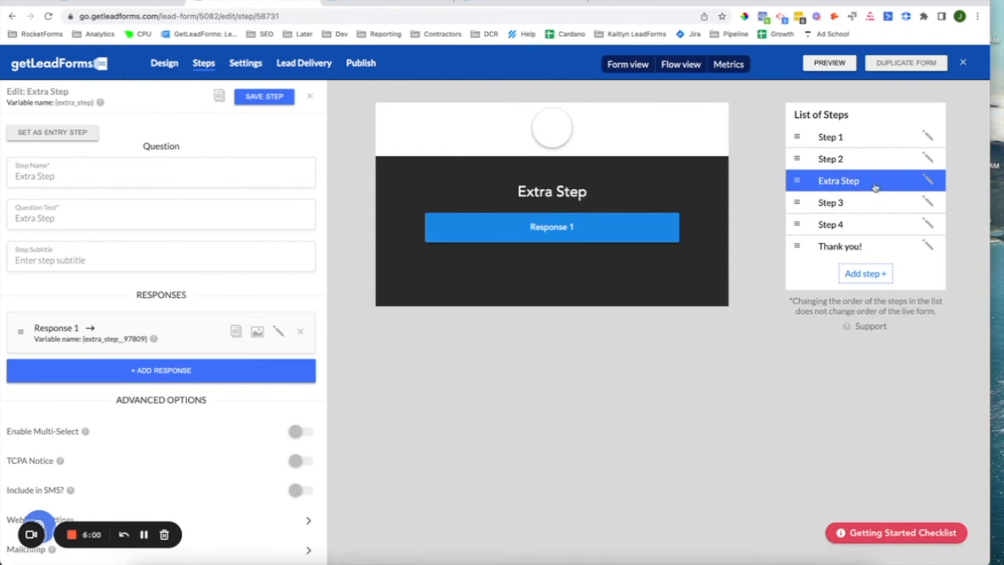
pyautogui.moveTo(801, 179)
pyautogui.mouseDown()
pyautogui.moveTo(799, 202)
pyautogui.moveTo(799, 180)
pyautogui.mouseUp()
pyautogui.click(853, 160)
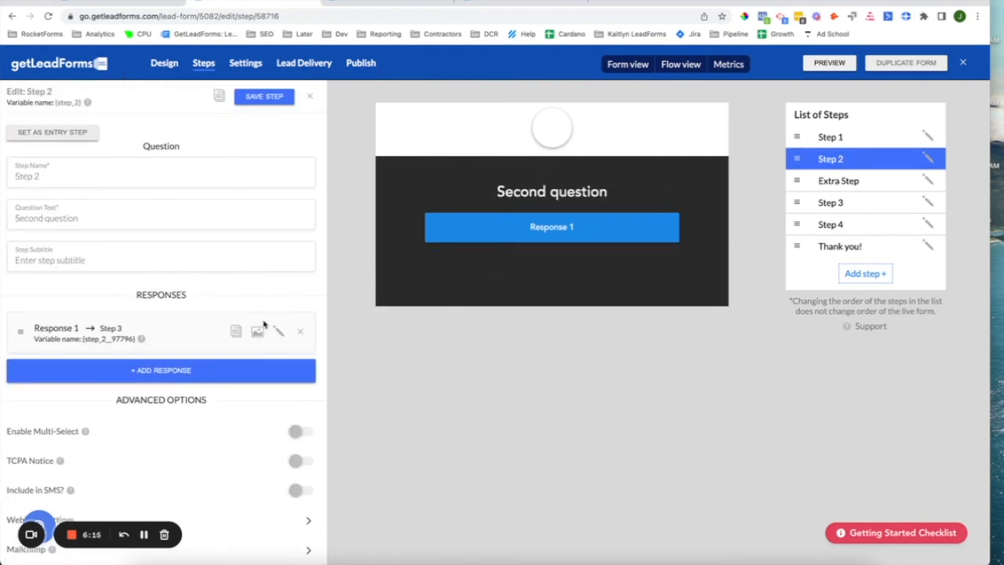
pyautogui.click(279, 332)
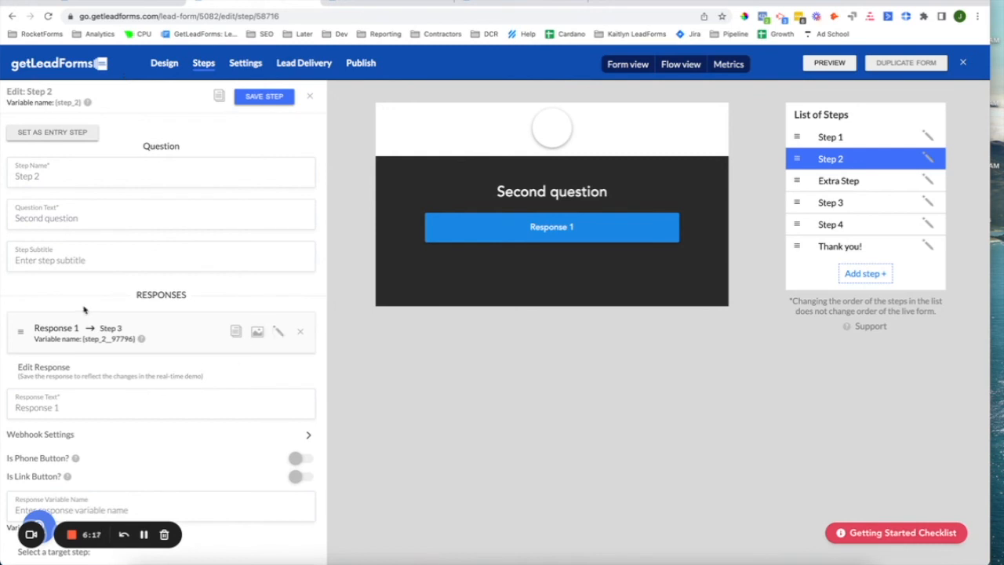
pyautogui.scroll(-3, 168, 445)
pyautogui.click(124, 466)
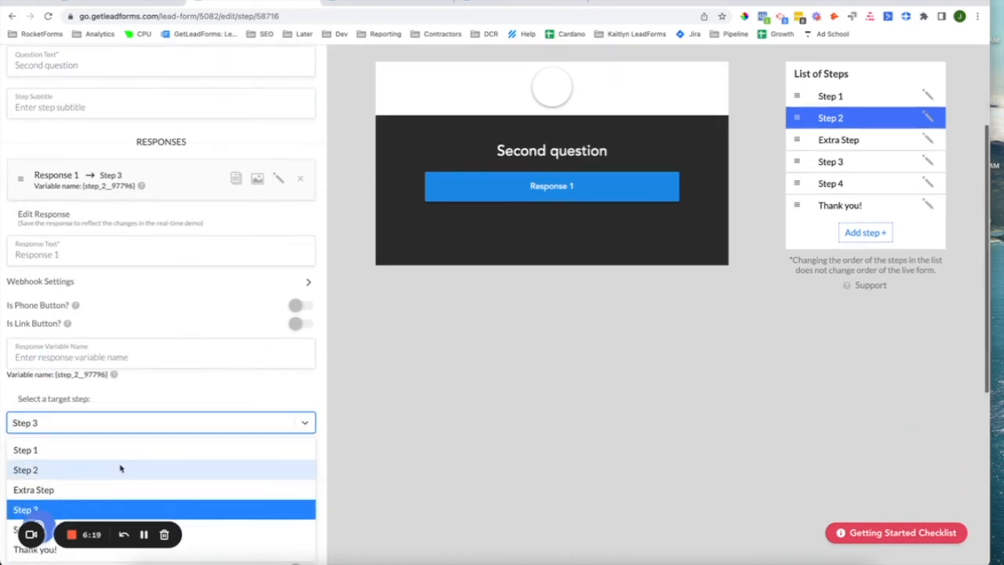
pyautogui.click(115, 488)
pyautogui.click(102, 450)
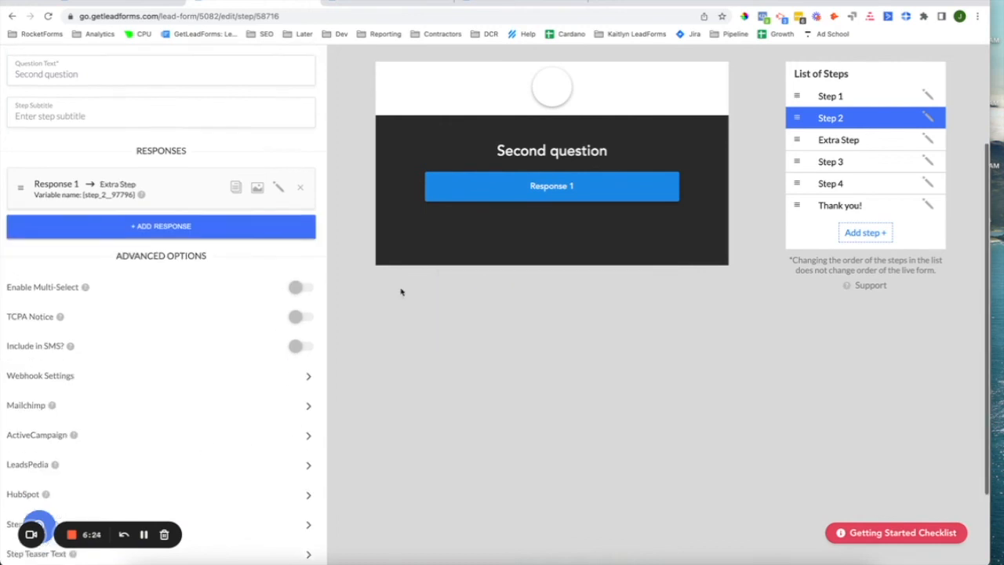
pyautogui.scroll(2, 234, 246)
pyautogui.click(264, 96)
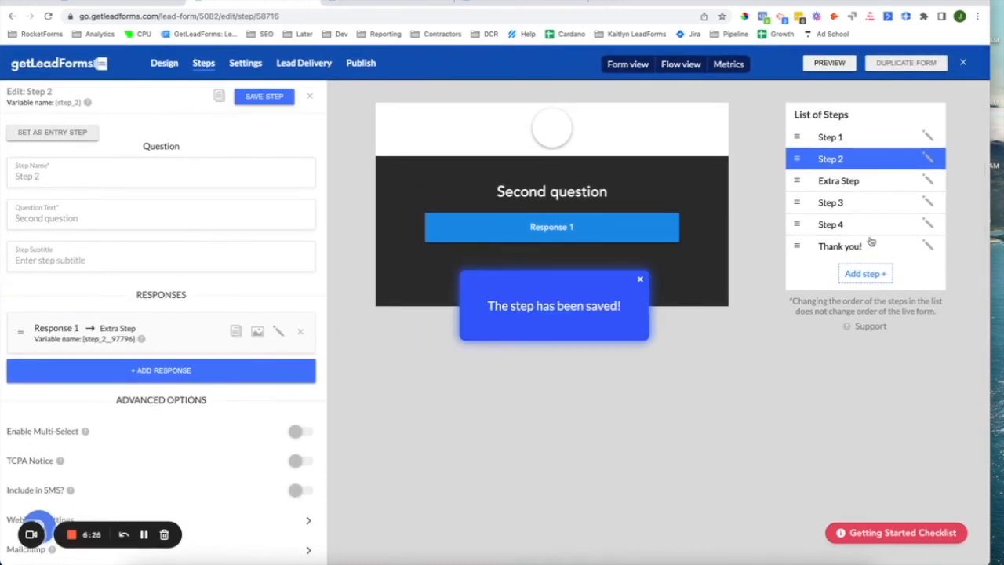
# Set the target step of Extra Step's Response 1 to Step 3, then save the response and Extra Step.
pyautogui.click(850, 182)
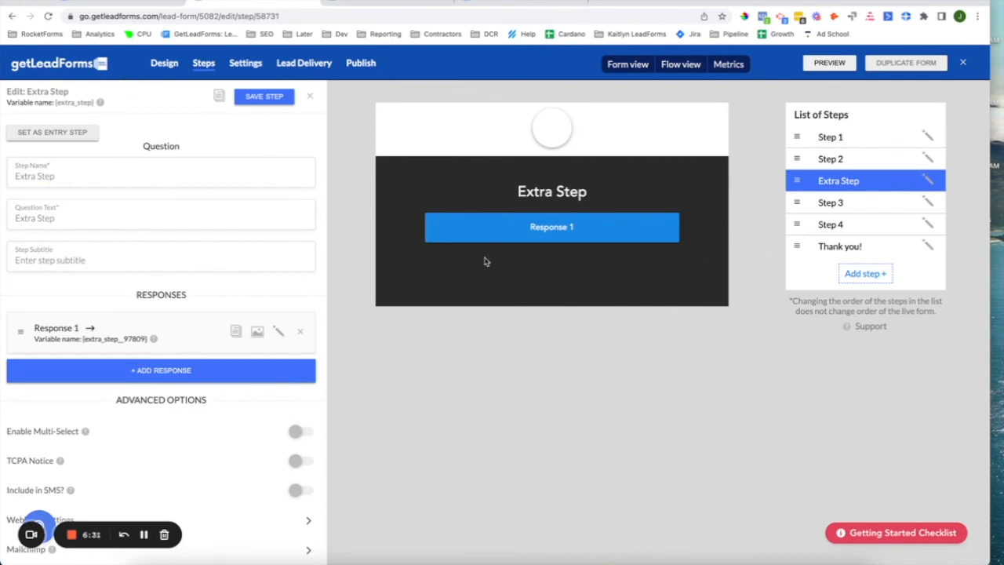
pyautogui.click(278, 330)
pyautogui.scroll(-3, 278, 329)
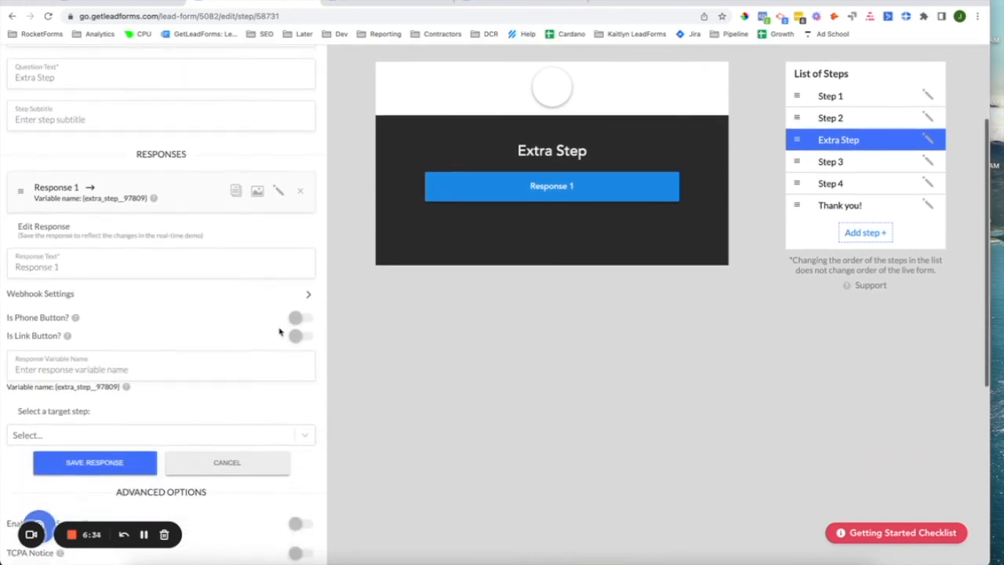
pyautogui.click(214, 443)
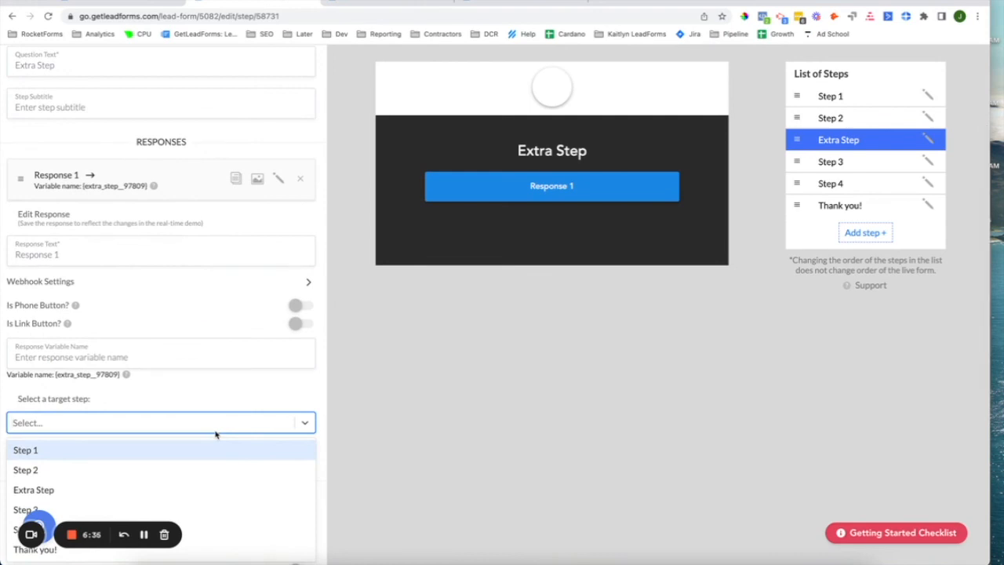
pyautogui.click(177, 509)
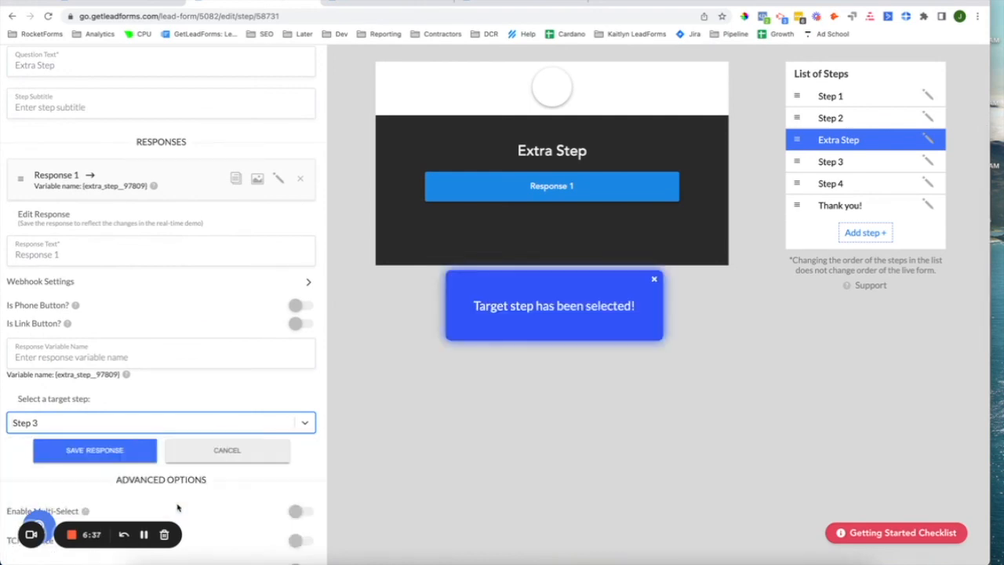
pyautogui.click(94, 450)
pyautogui.scroll(3, 269, 183)
pyautogui.click(269, 97)
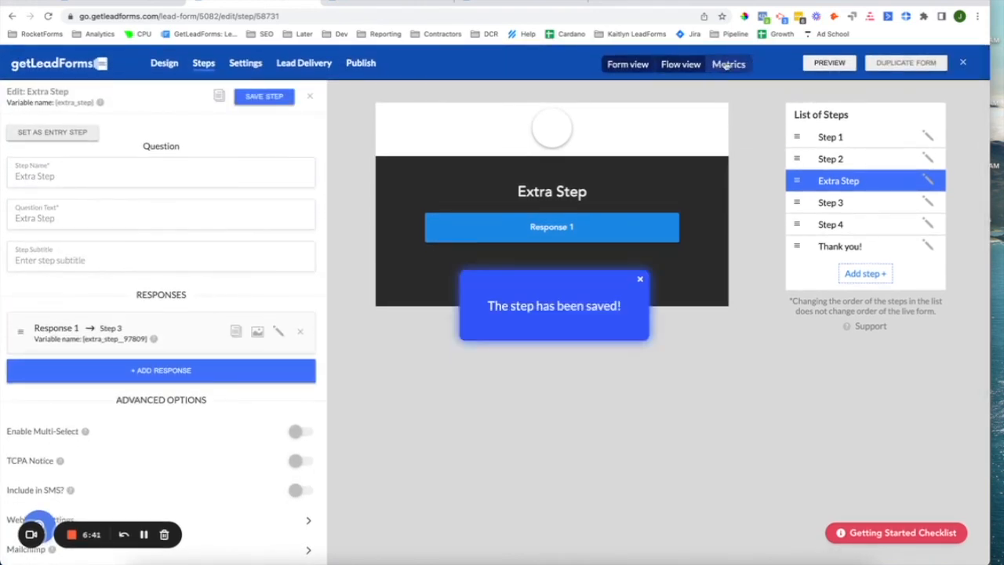
# Review the step sequence in the flow view, spread out the connected nodes, and save Extra Step again.
pyautogui.click(680, 64)
pyautogui.moveTo(695, 352); pyautogui.dragTo(559, 225)
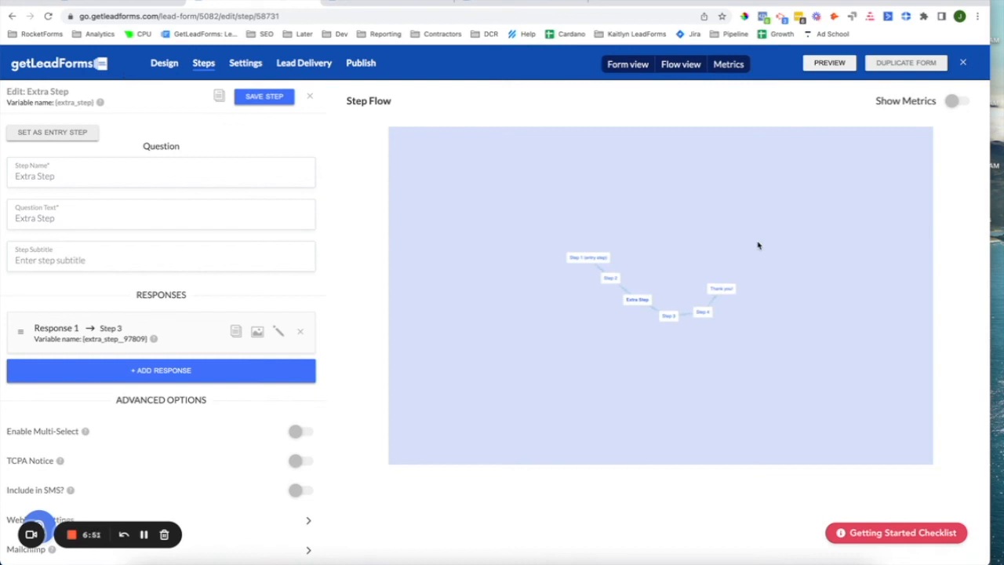
pyautogui.click(251, 99)
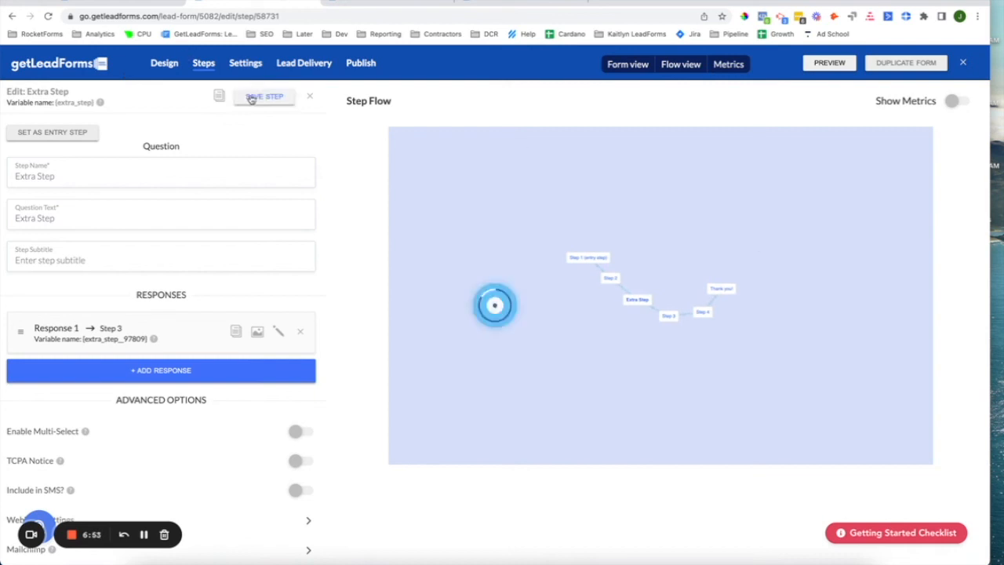